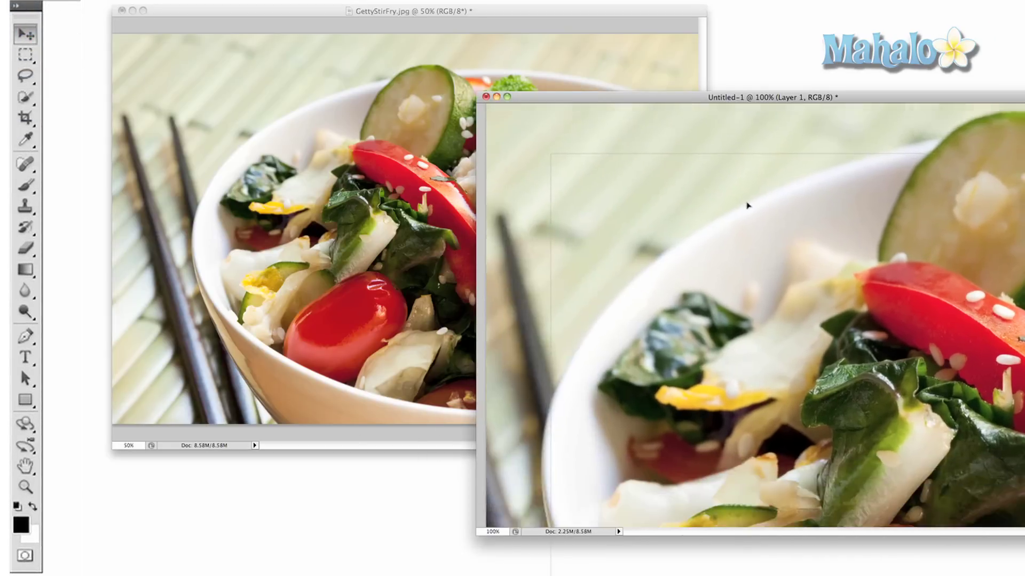
Marquee a large rectangle over the upper photo, fill it white, undo, and deselect.
{"action": "left_click", "coordinate": [20, 57]}
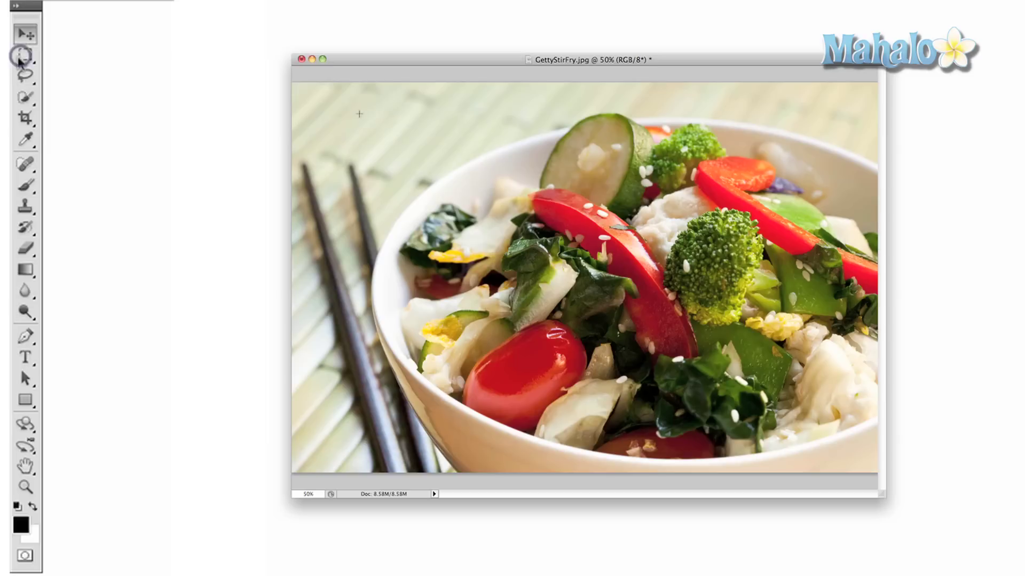
{"action": "left_click_drag", "start_coordinate": [359, 113], "coordinate": [810, 378]}
{"action": "key", "text": "BackSpace"}
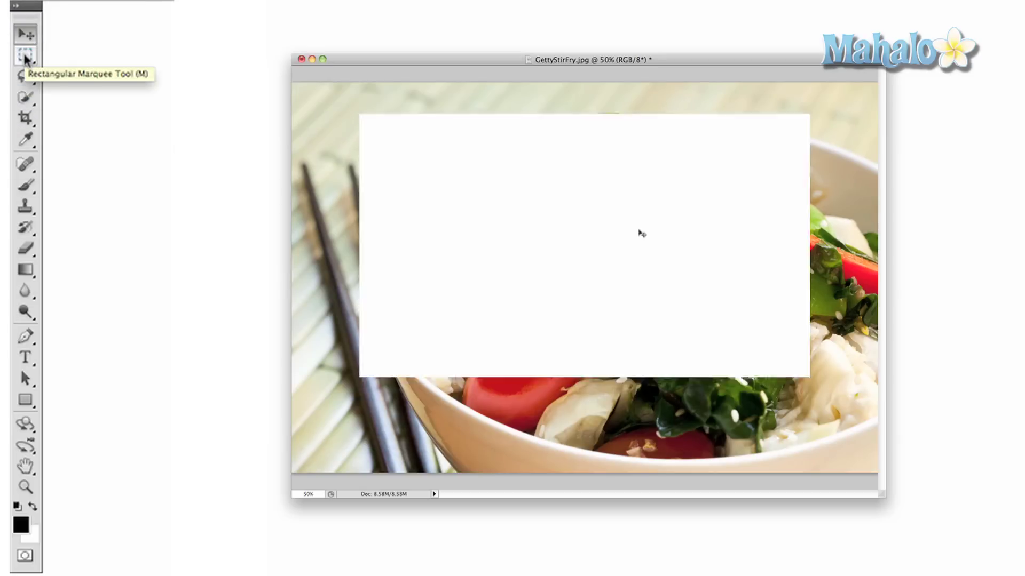
{"action": "key", "text": "super+z"}
{"action": "right_click", "coordinate": [635, 230]}
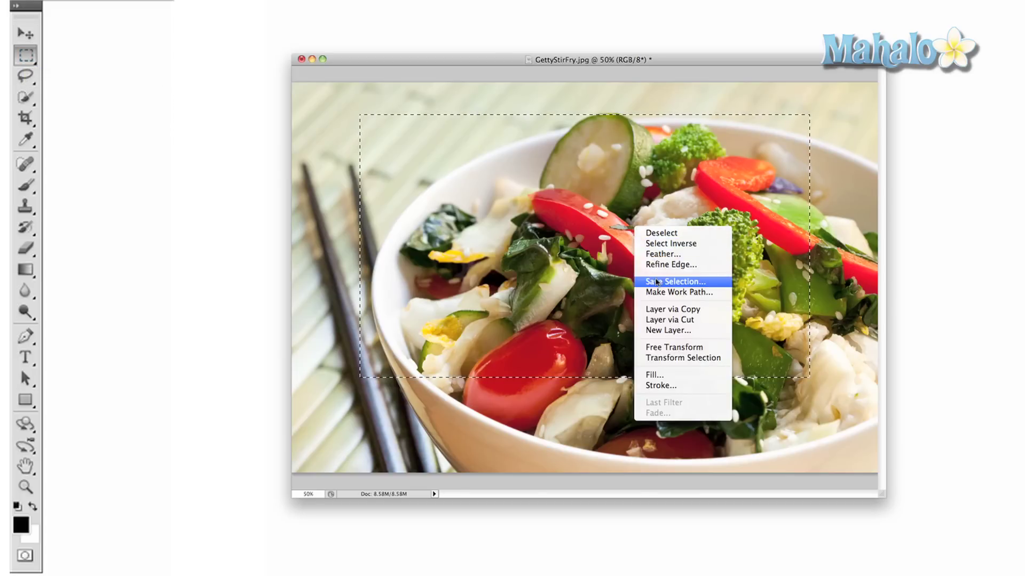
{"action": "left_click", "coordinate": [661, 233]}
Lasso a cucumber slice in plain freehand mode, fill it white, then undo the fill.
{"action": "left_click", "coordinate": [25, 76]}
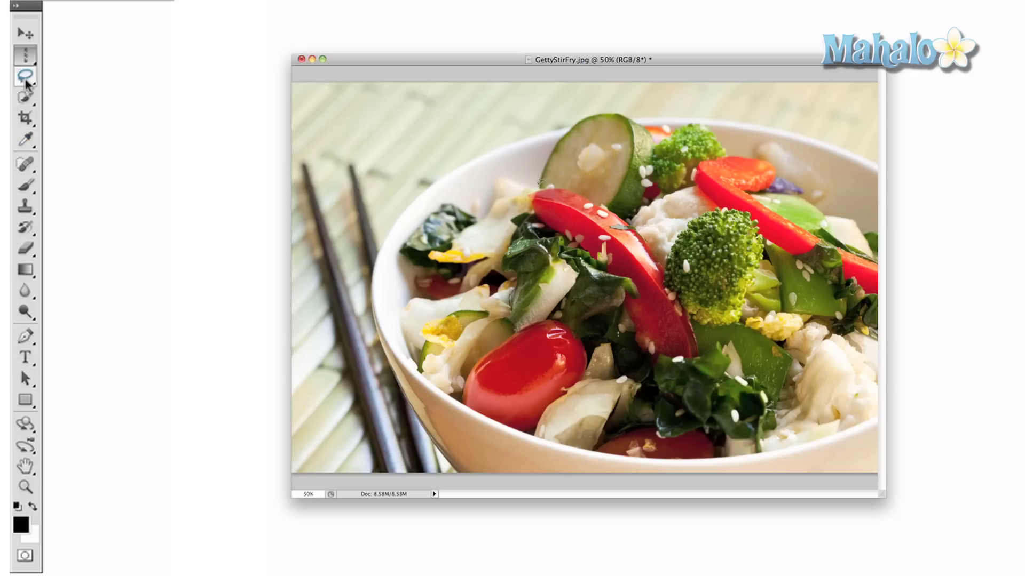
{"action": "left_click", "coordinate": [25, 77]}
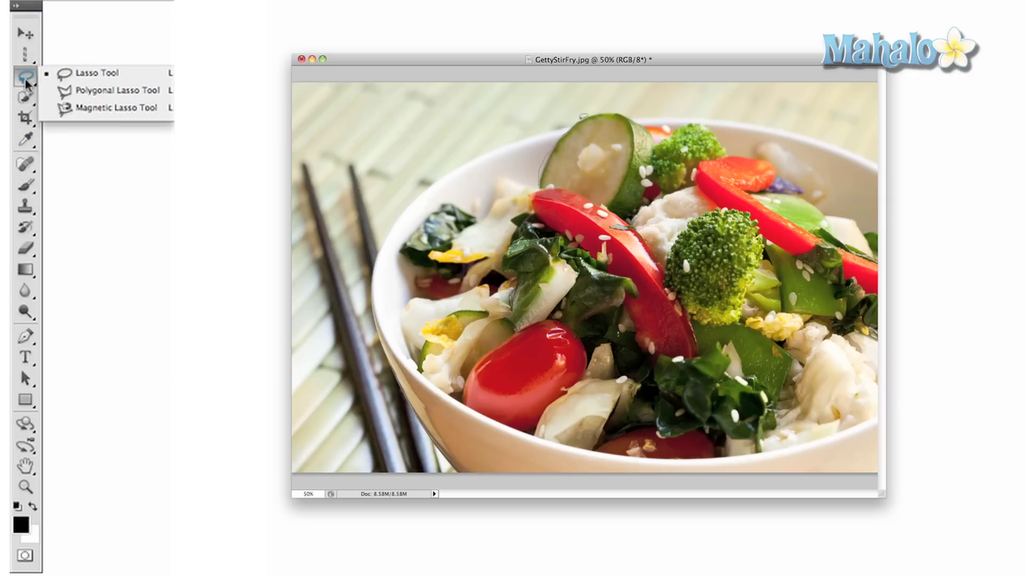
{"action": "left_click", "coordinate": [64, 77]}
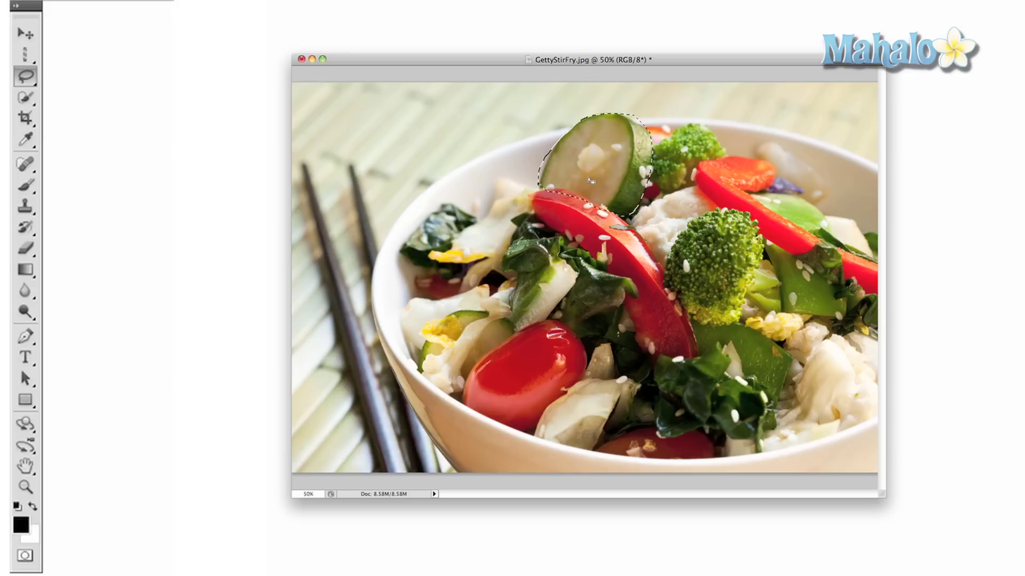
{"action": "key", "text": "BackSpace"}
{"action": "key", "text": "ctrl+z"}
Quick-select the top-left mat and chopsticks, clear them to white, then undo the clearing.
{"action": "left_click", "coordinate": [27, 97]}
{"action": "key", "text": "super+d"}
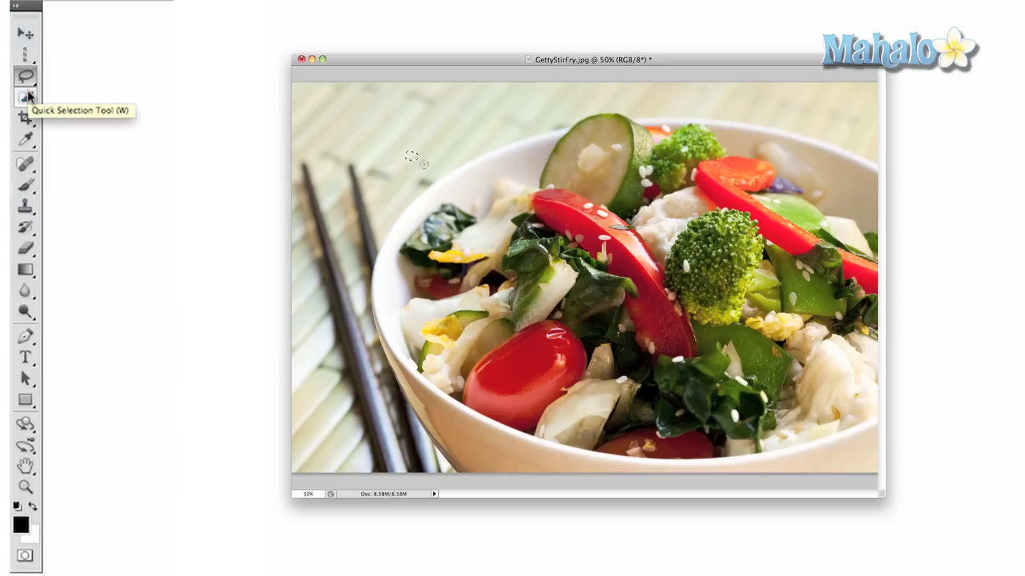
{"action": "left_click", "coordinate": [29, 97]}
{"action": "left_click", "coordinate": [96, 95]}
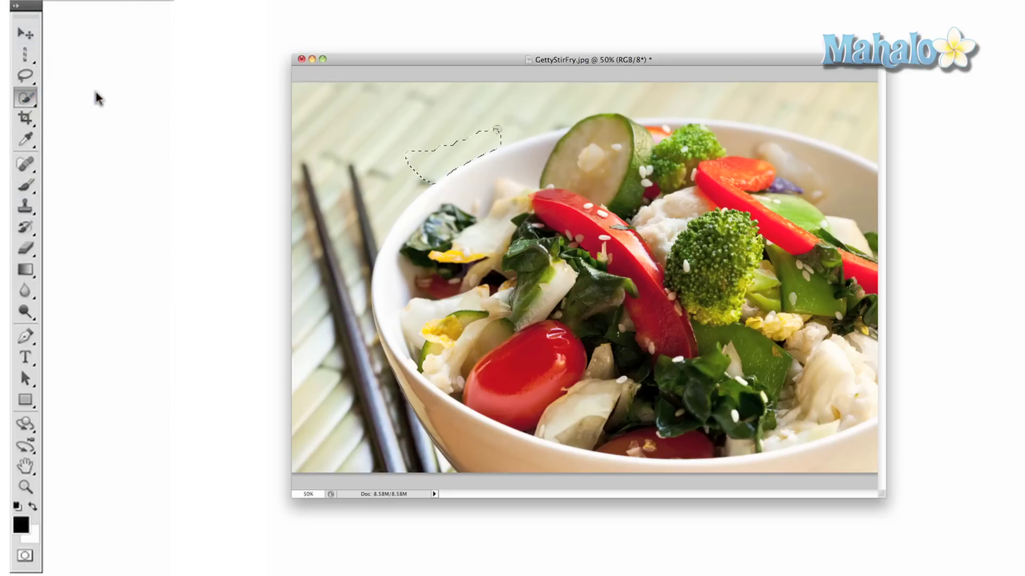
{"action": "mouse_move", "coordinate": [427, 166]}
{"action": "left_mouse_down"}
{"action": "mouse_move", "coordinate": [461, 130]}
{"action": "mouse_move", "coordinate": [373, 176]}
{"action": "mouse_move", "coordinate": [342, 213]}
{"action": "mouse_move", "coordinate": [321, 280]}
{"action": "mouse_move", "coordinate": [424, 427]}
{"action": "mouse_move", "coordinate": [430, 399]}
{"action": "left_mouse_up"}
{"action": "key", "text": "BackSpace"}
{"action": "key", "text": "super+d"}
{"action": "key", "text": "super+z"}
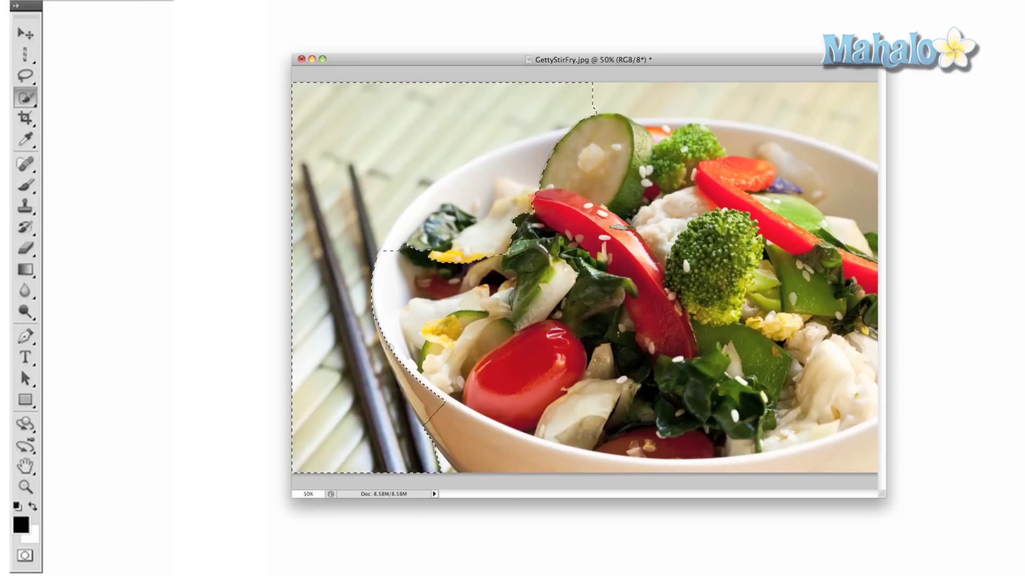
Crop around the bowl and undo it, then slice the upper-left area and widen its left edge.
{"action": "key", "text": "c"}
{"action": "mouse_move", "coordinate": [339, 113]}
{"action": "left_mouse_down"}
{"action": "mouse_move", "coordinate": [630, 290]}
{"action": "mouse_move", "coordinate": [679, 343]}
{"action": "mouse_move", "coordinate": [835, 429]}
{"action": "mouse_move", "coordinate": [855, 404]}
{"action": "left_mouse_up"}
{"action": "key", "text": "Return"}
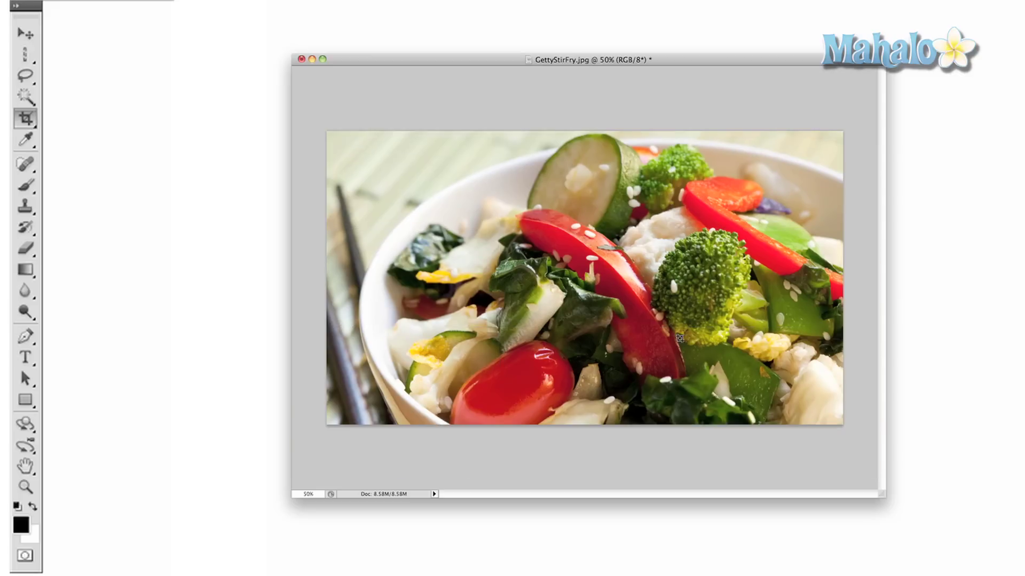
{"action": "key", "text": "super+z"}
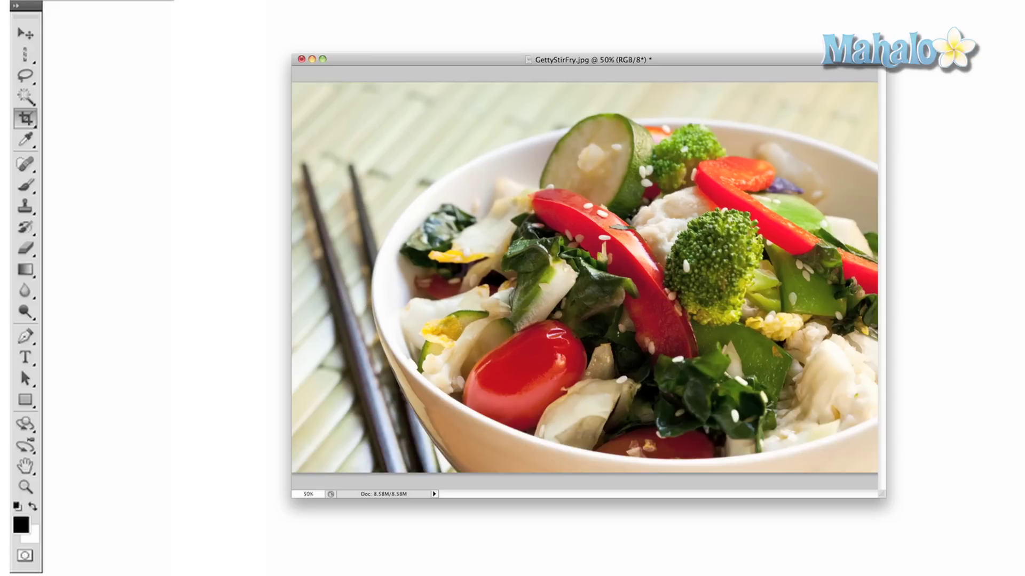
{"action": "left_click_drag", "start_coordinate": [510, 209], "coordinate": [523, 219]}
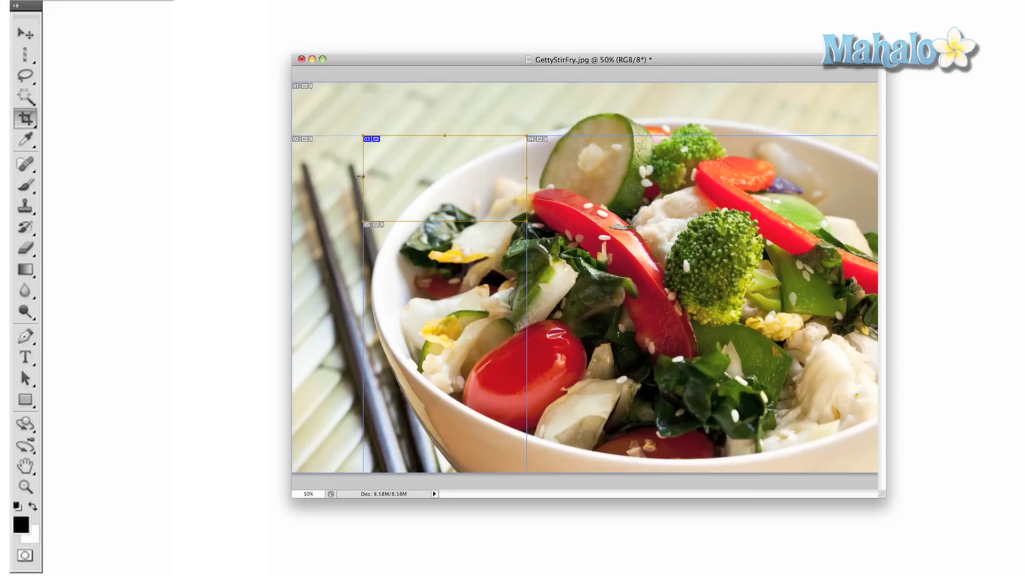
{"action": "left_click_drag", "start_coordinate": [362, 177], "coordinate": [341, 175]}
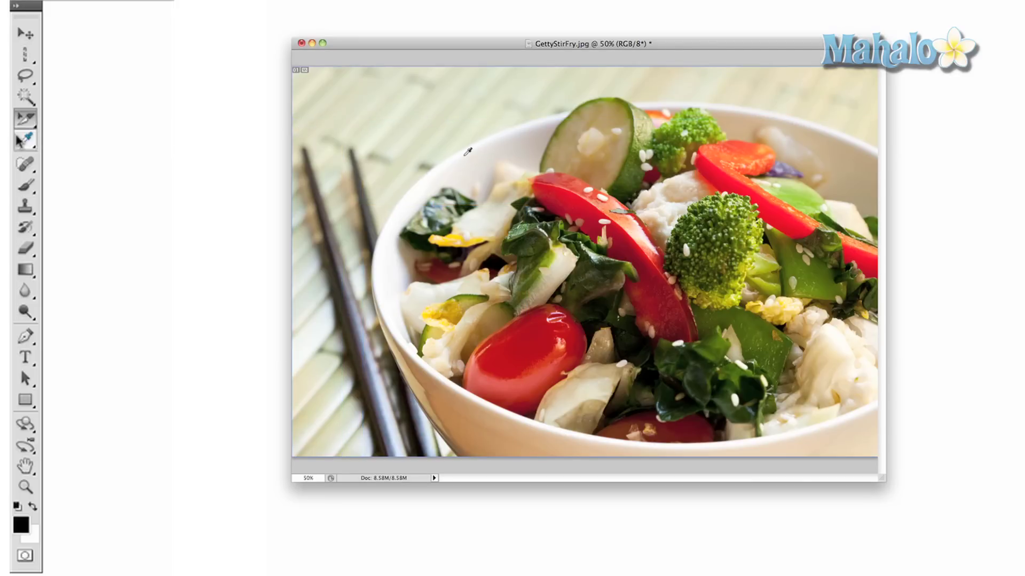
Pick red from the bowl rim and place colour sample points on the mat up to the limit.
{"action": "left_click", "coordinate": [24, 141]}
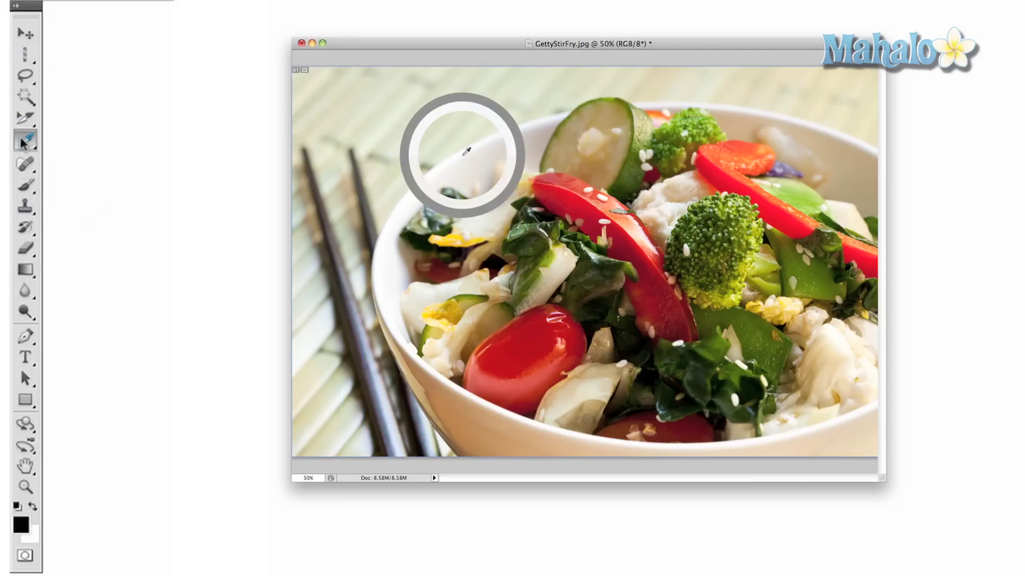
{"action": "left_click_drag", "start_coordinate": [466, 152], "coordinate": [576, 182]}
{"action": "left_click", "coordinate": [410, 126]}
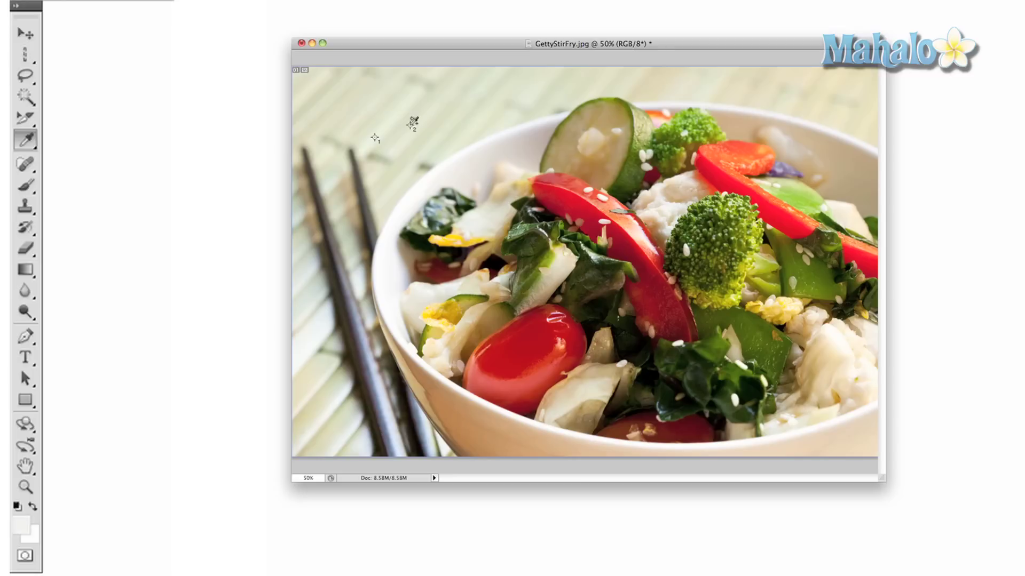
{"action": "left_click", "coordinate": [462, 137]}
{"action": "left_click", "coordinate": [595, 126]}
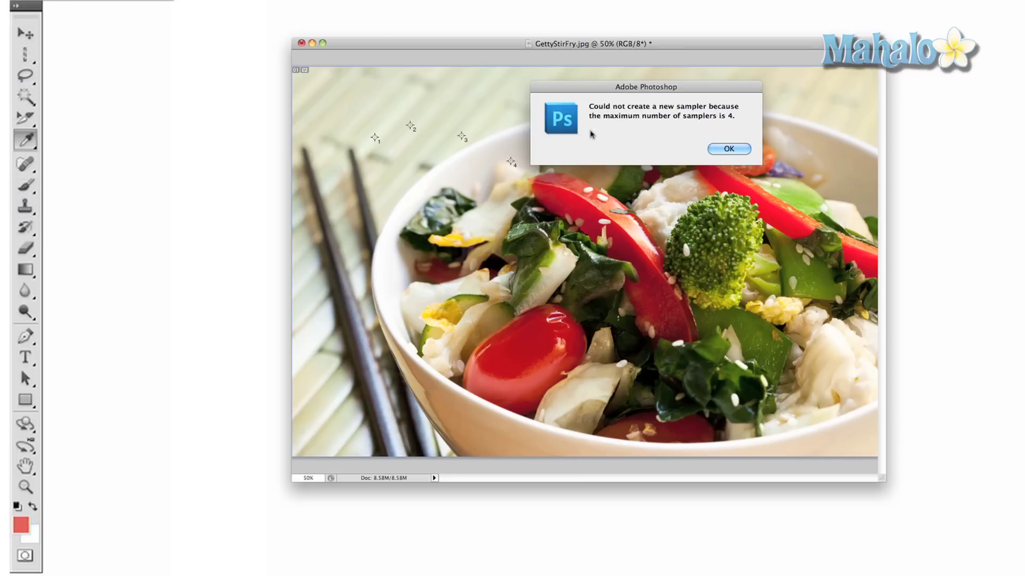
{"action": "left_click", "coordinate": [729, 148]}
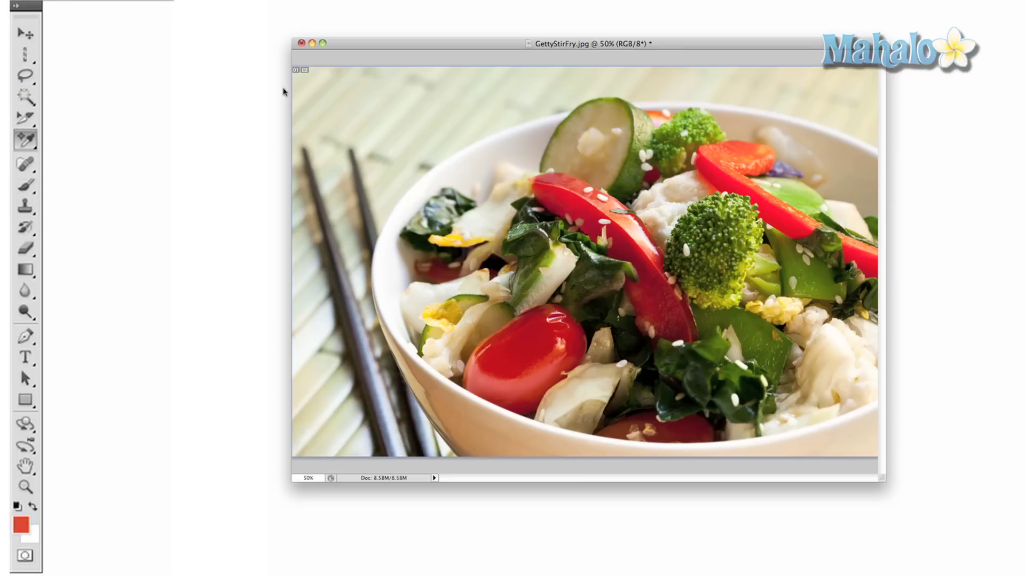
Measure across the top of the bowl, add a note on the mat, and count-mark the cucumber.
{"action": "left_click", "coordinate": [26, 142]}
{"action": "left_click", "coordinate": [80, 171]}
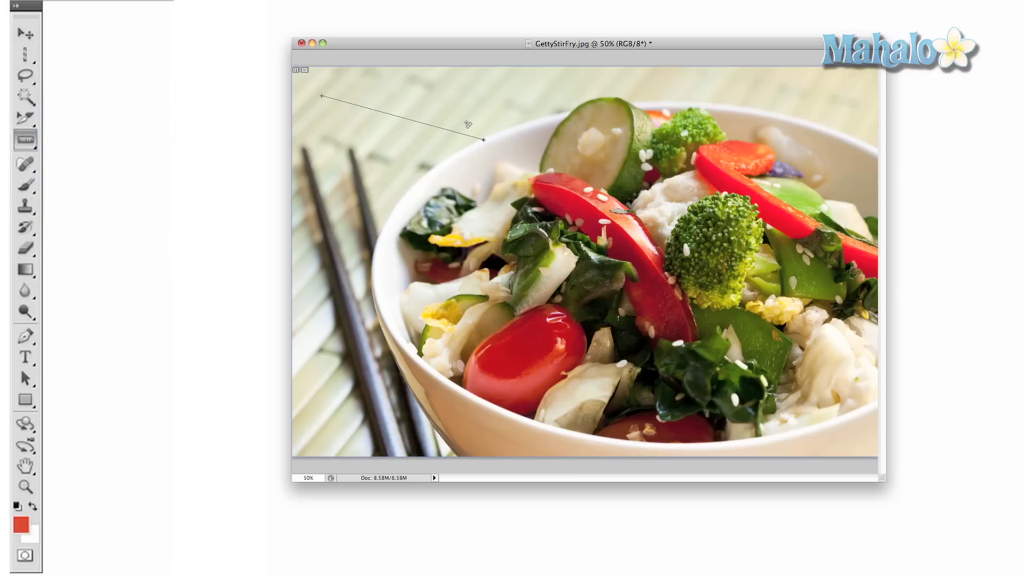
{"action": "left_click_drag", "start_coordinate": [466, 124], "coordinate": [762, 110]}
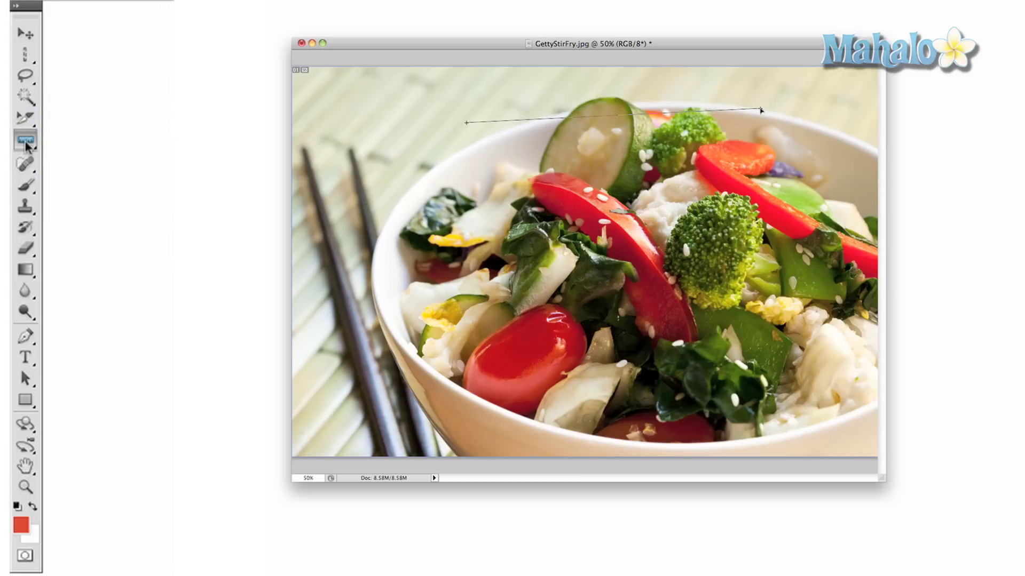
{"action": "left_click", "coordinate": [25, 142]}
{"action": "left_click", "coordinate": [85, 190]}
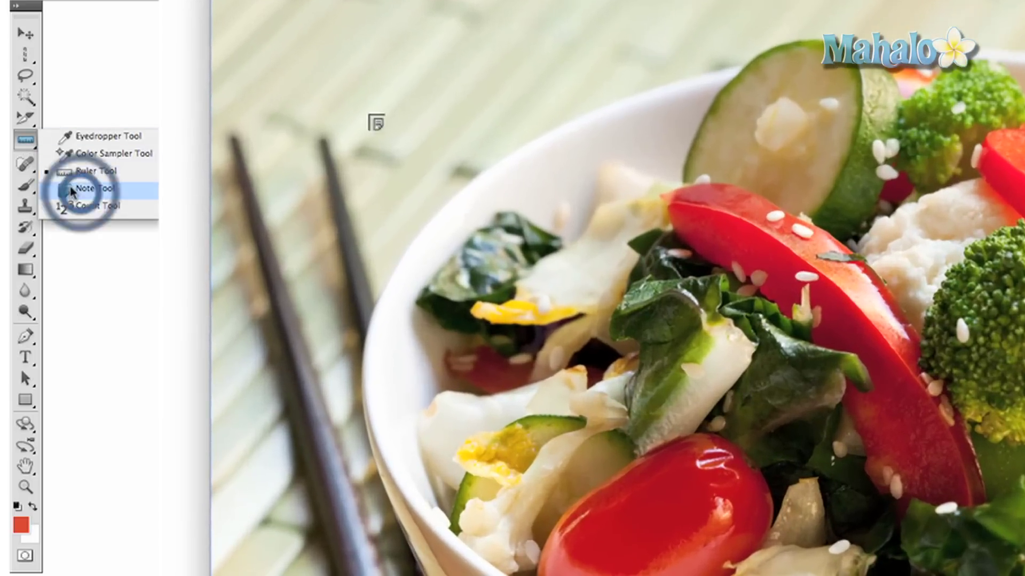
{"action": "left_click", "coordinate": [283, 90]}
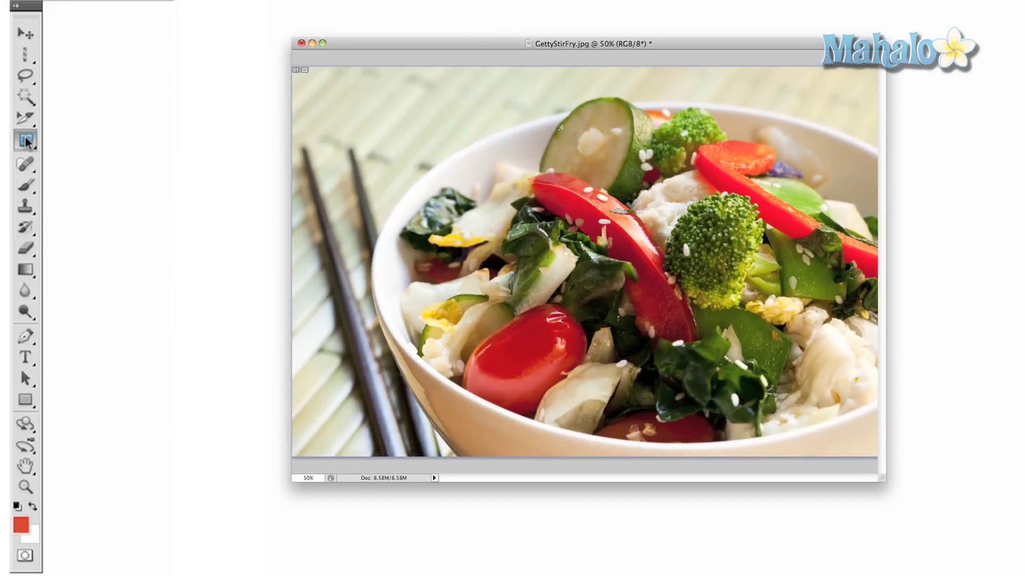
{"action": "left_click_drag", "start_coordinate": [26, 141], "coordinate": [110, 214]}
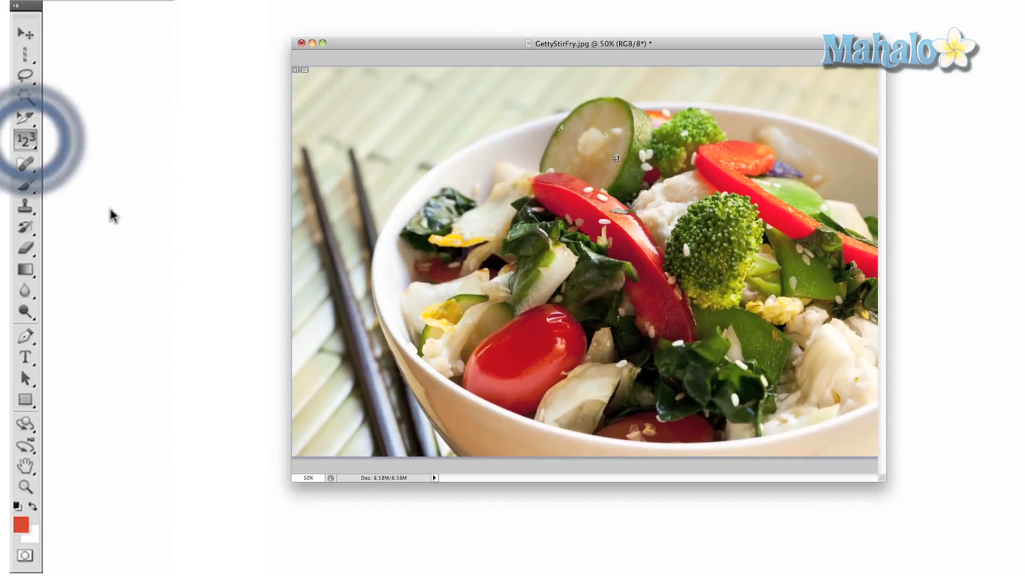
{"action": "left_click", "coordinate": [617, 159]}
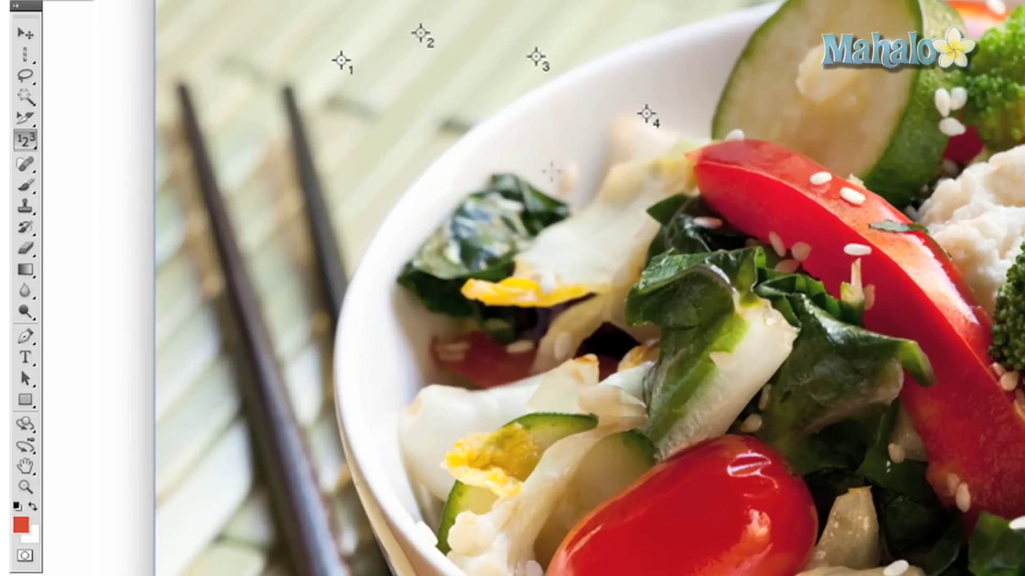
Try the Spot Healing, Patch and Red Eye tools, then brush a black looping stroke over the food.
{"action": "left_click", "coordinate": [30, 166]}
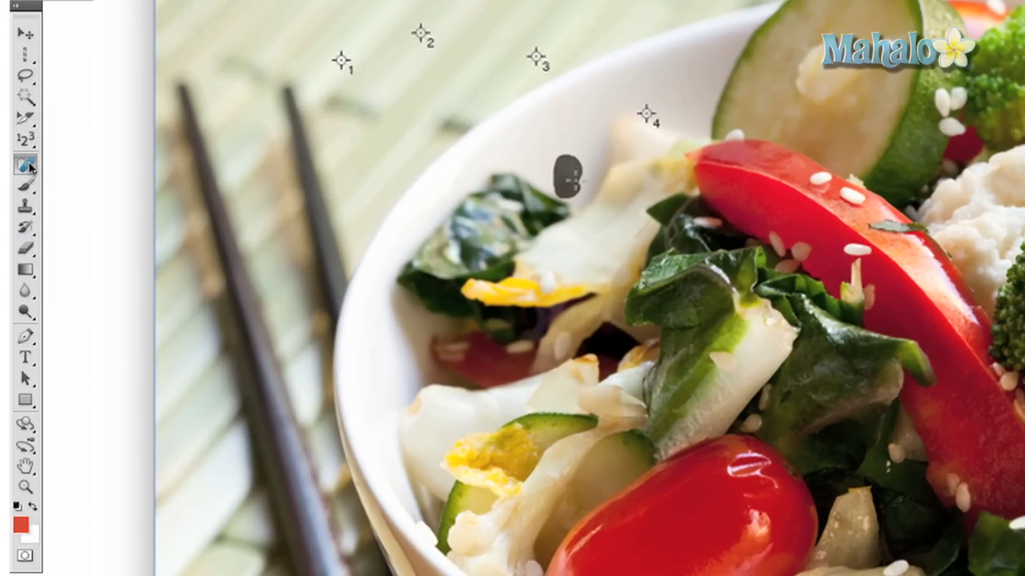
{"action": "left_click", "coordinate": [30, 168]}
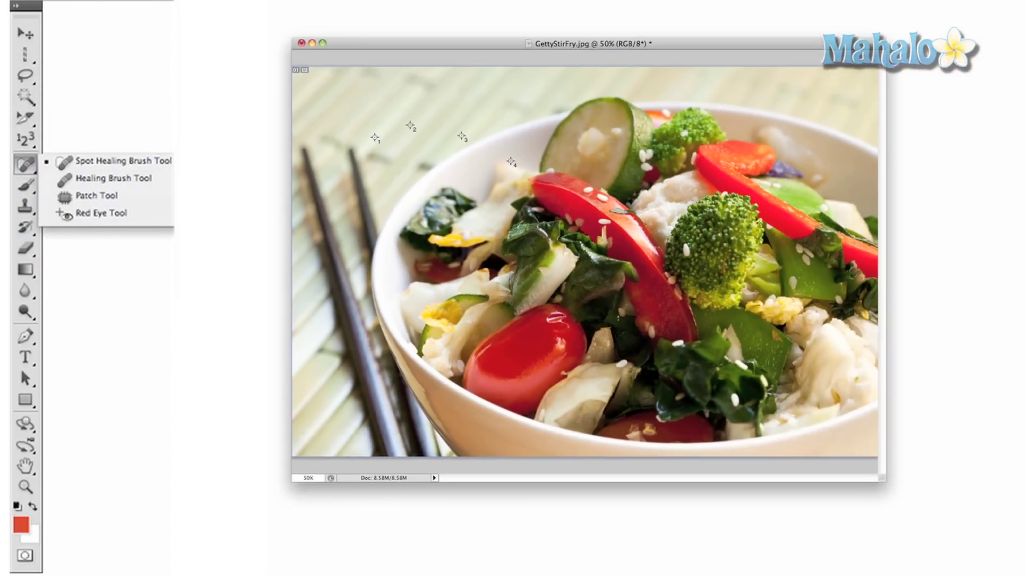
{"action": "left_click", "coordinate": [123, 161]}
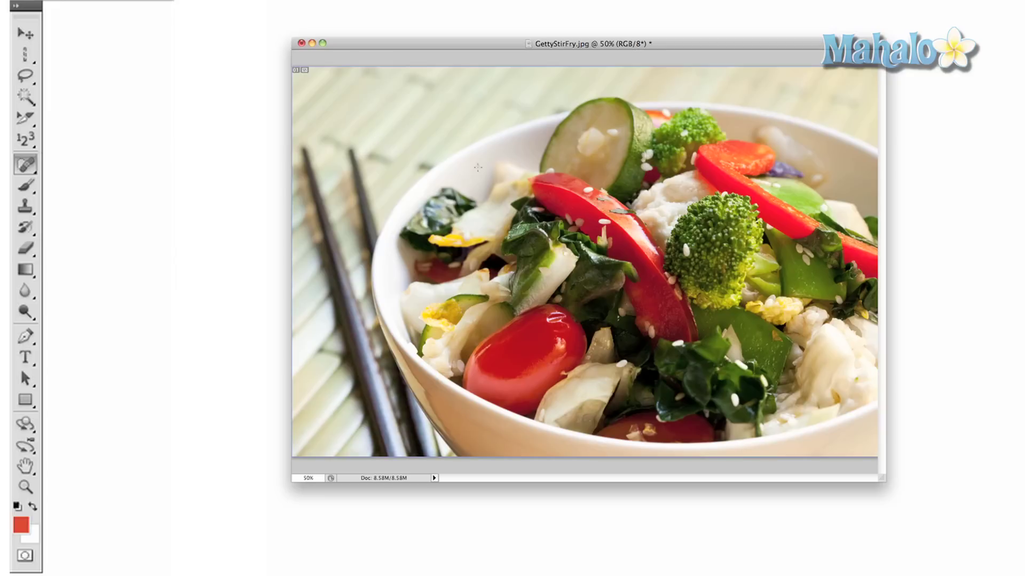
{"action": "left_click", "coordinate": [32, 166]}
{"action": "left_click", "coordinate": [80, 194]}
{"action": "left_click", "coordinate": [30, 167]}
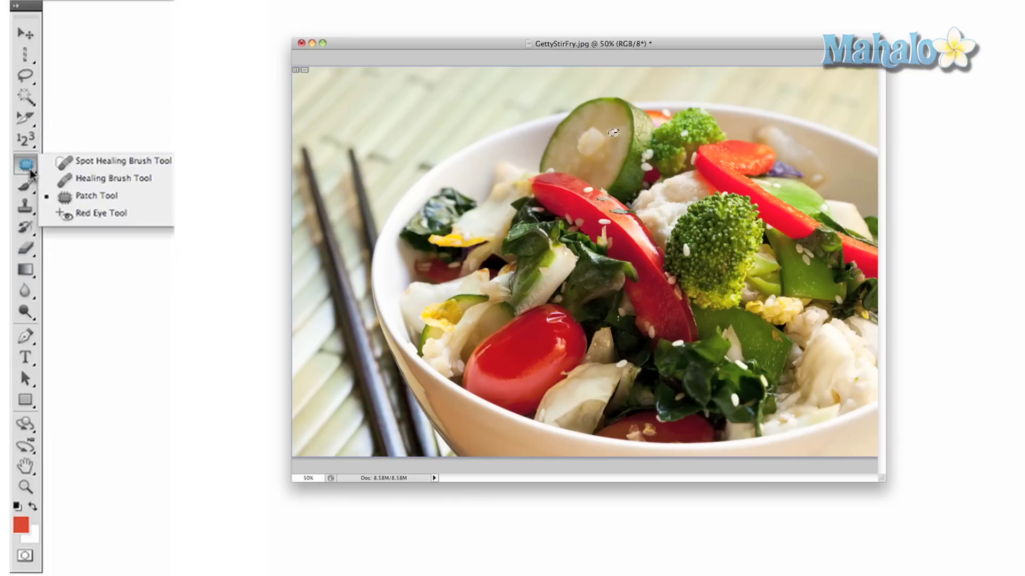
{"action": "left_click", "coordinate": [81, 213]}
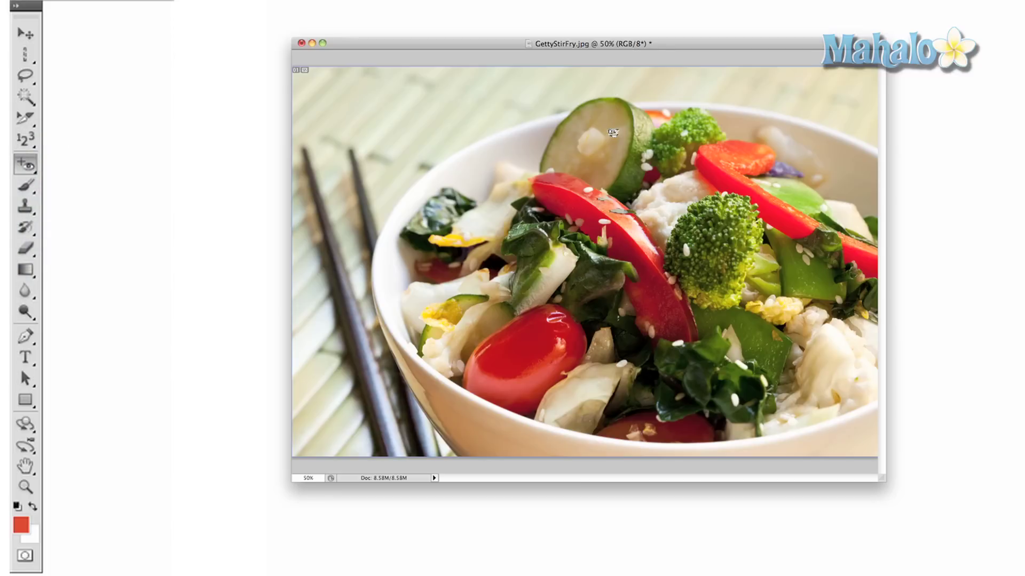
{"action": "left_click", "coordinate": [26, 185]}
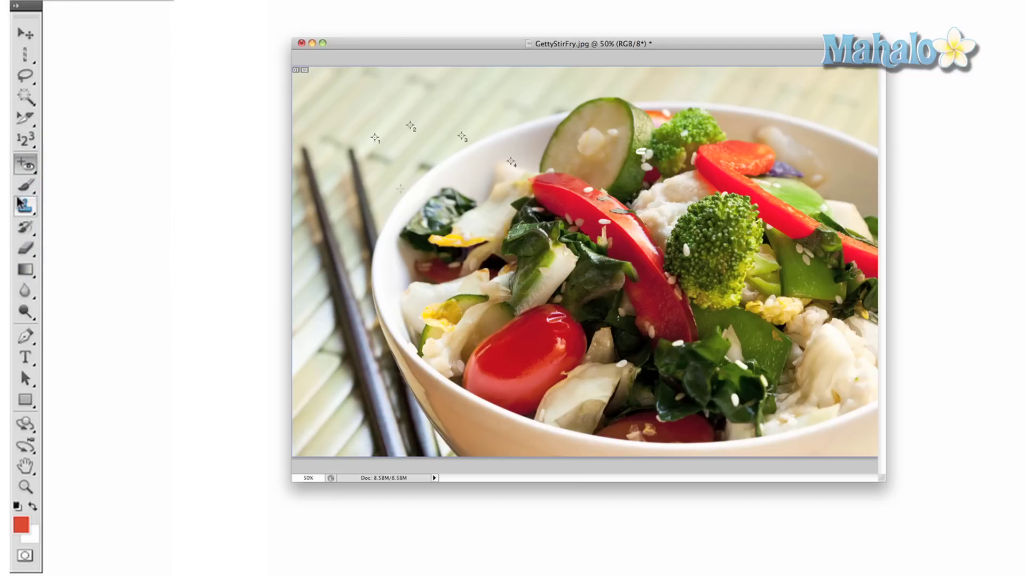
{"action": "mouse_move", "coordinate": [472, 241]}
{"action": "left_mouse_down"}
{"action": "mouse_move", "coordinate": [603, 236]}
{"action": "mouse_move", "coordinate": [685, 181]}
{"action": "mouse_move", "coordinate": [578, 147]}
{"action": "mouse_move", "coordinate": [771, 171]}
{"action": "mouse_move", "coordinate": [564, 170]}
{"action": "left_mouse_up"}
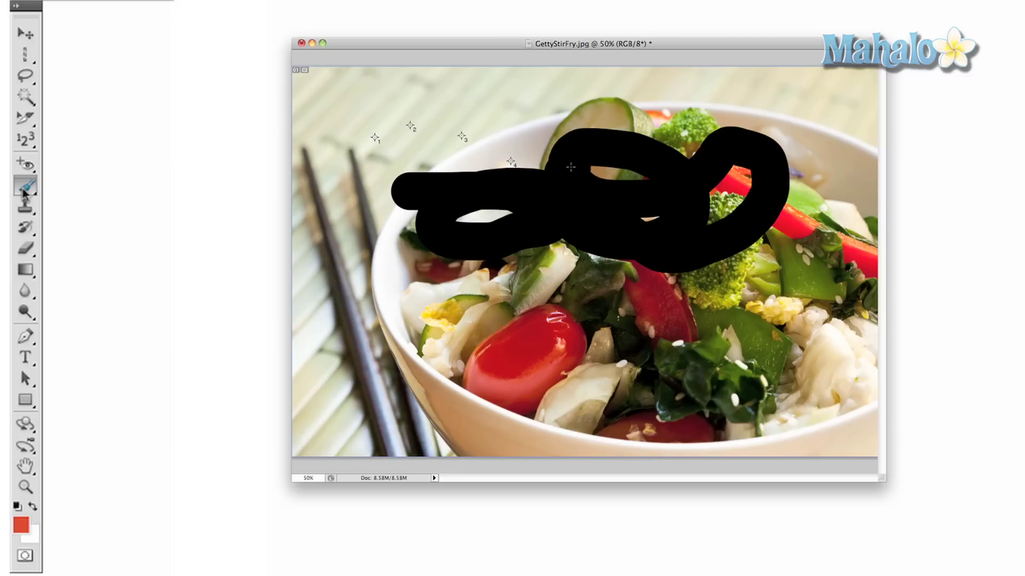
Use the Clone Stamp to copy a leafy salad patch onto the bowl's white rim.
{"action": "left_click", "coordinate": [24, 206]}
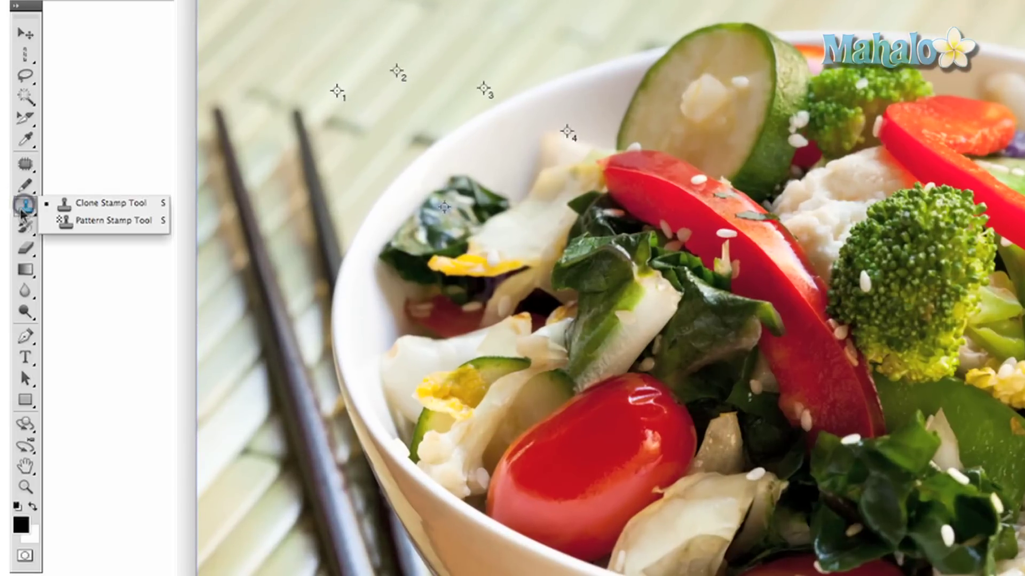
{"action": "left_click", "coordinate": [104, 205]}
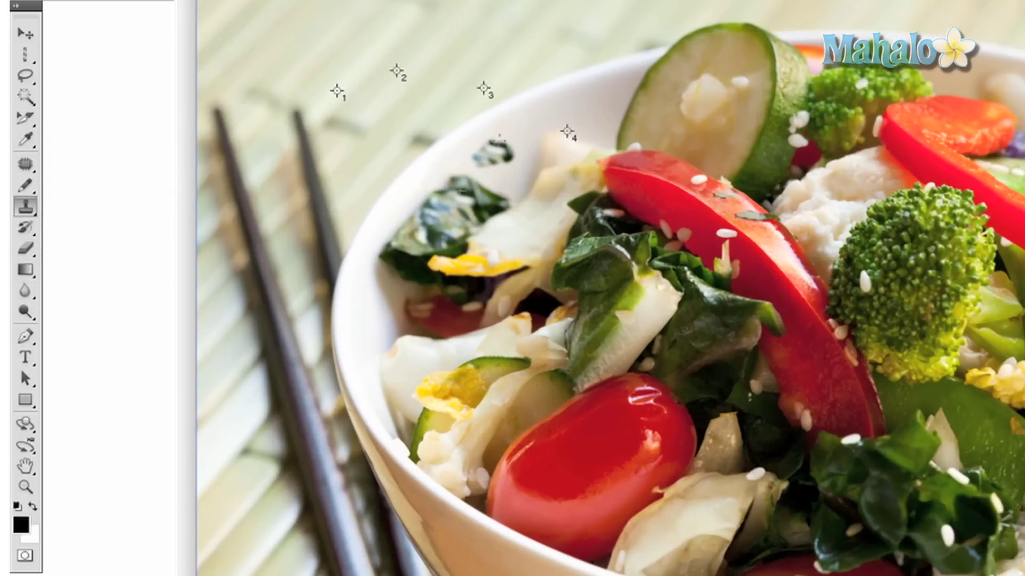
{"action": "mouse_move", "coordinate": [494, 152]}
{"action": "left_mouse_down"}
{"action": "mouse_move", "coordinate": [525, 143]}
{"action": "mouse_move", "coordinate": [470, 165]}
{"action": "mouse_move", "coordinate": [515, 134]}
{"action": "mouse_move", "coordinate": [501, 160]}
{"action": "left_mouse_up"}
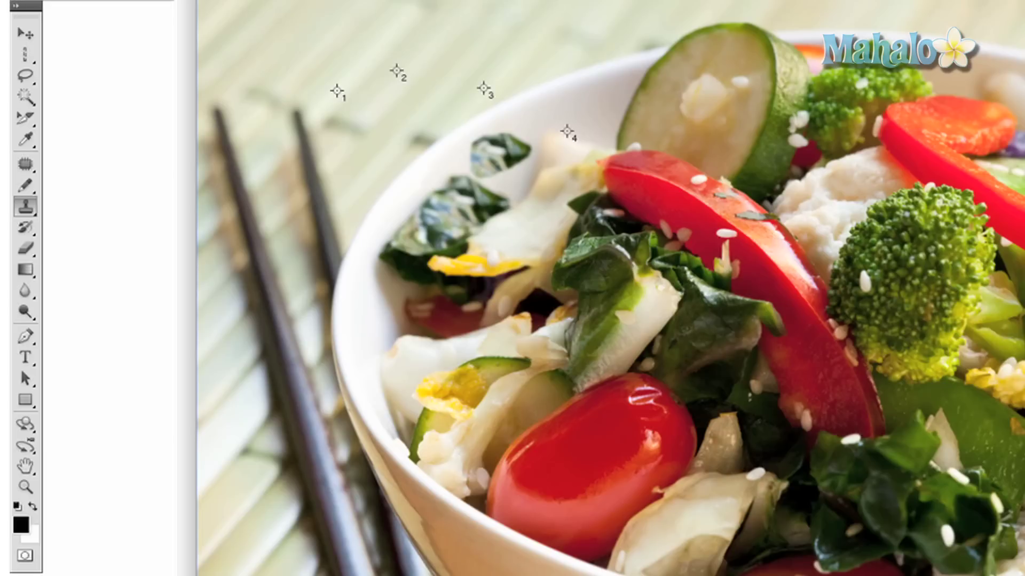
Zoom out to the whole photo and choose the History Brush for painting back earlier states.
{"action": "key", "text": "super+minus"}
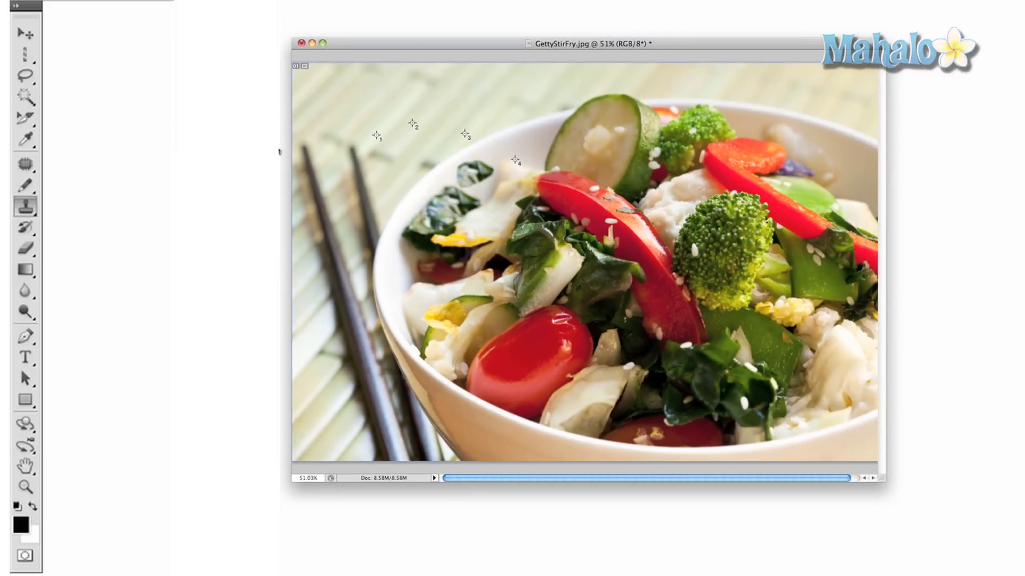
{"action": "left_click", "coordinate": [25, 228]}
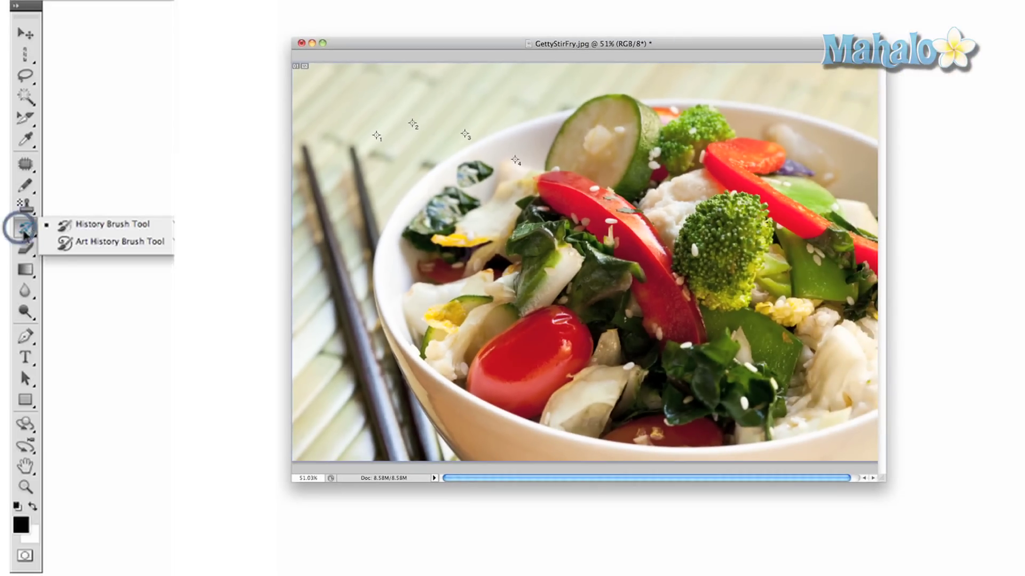
{"action": "left_click", "coordinate": [107, 225]}
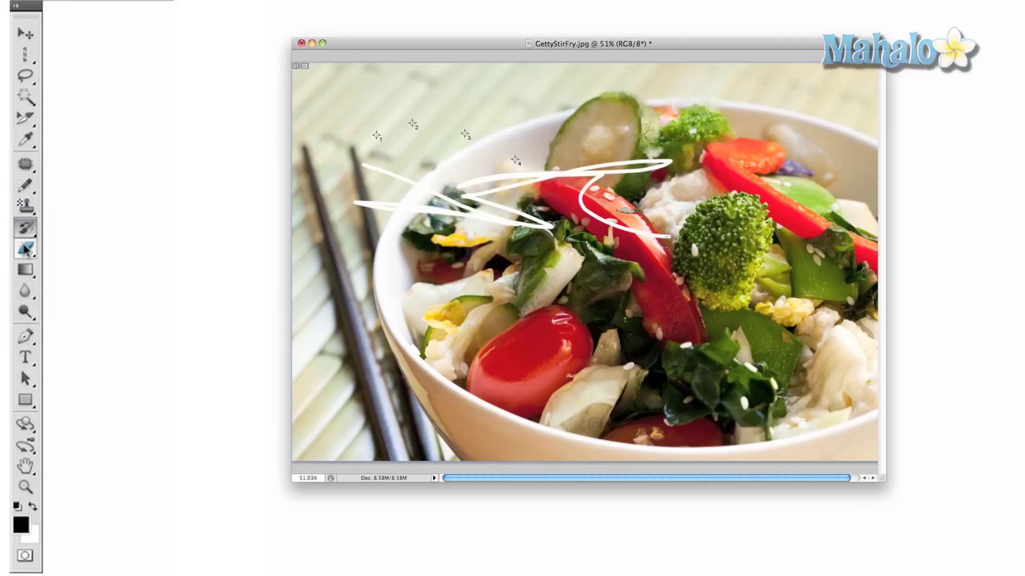
{"action": "left_click", "coordinate": [26, 250]}
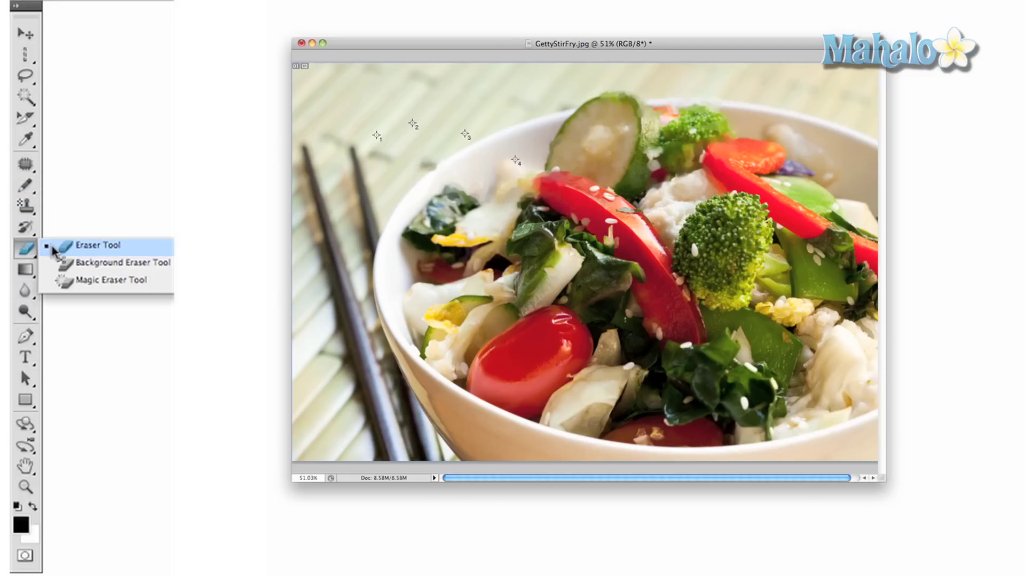
{"action": "left_click", "coordinate": [80, 248]}
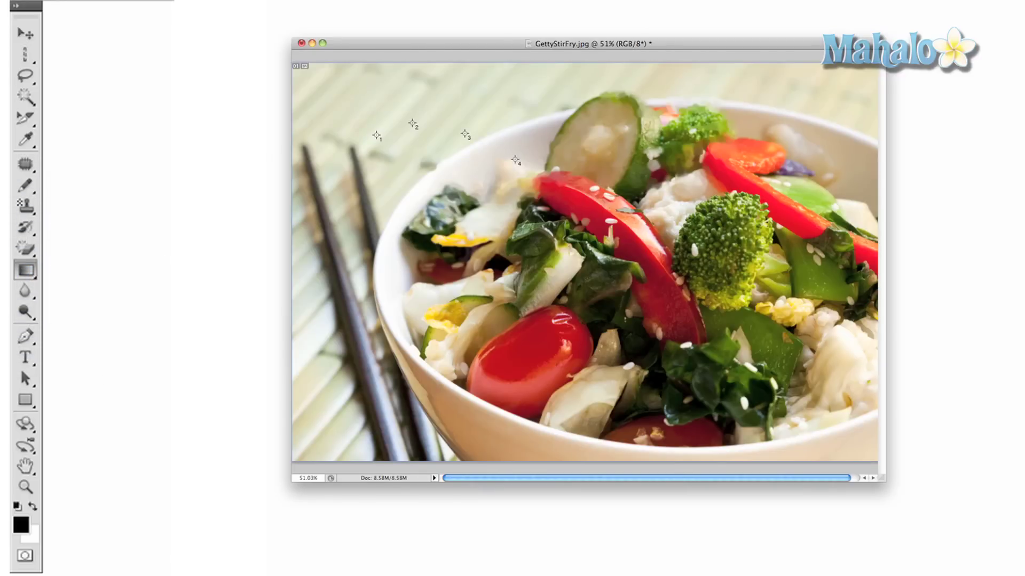
{"action": "left_click", "coordinate": [25, 269]}
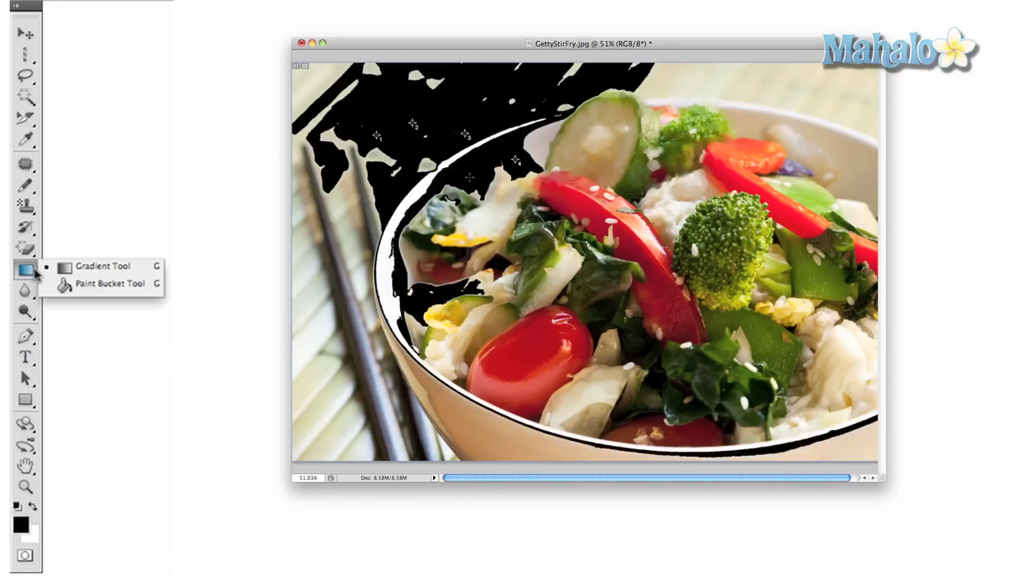
{"action": "left_click", "coordinate": [72, 287]}
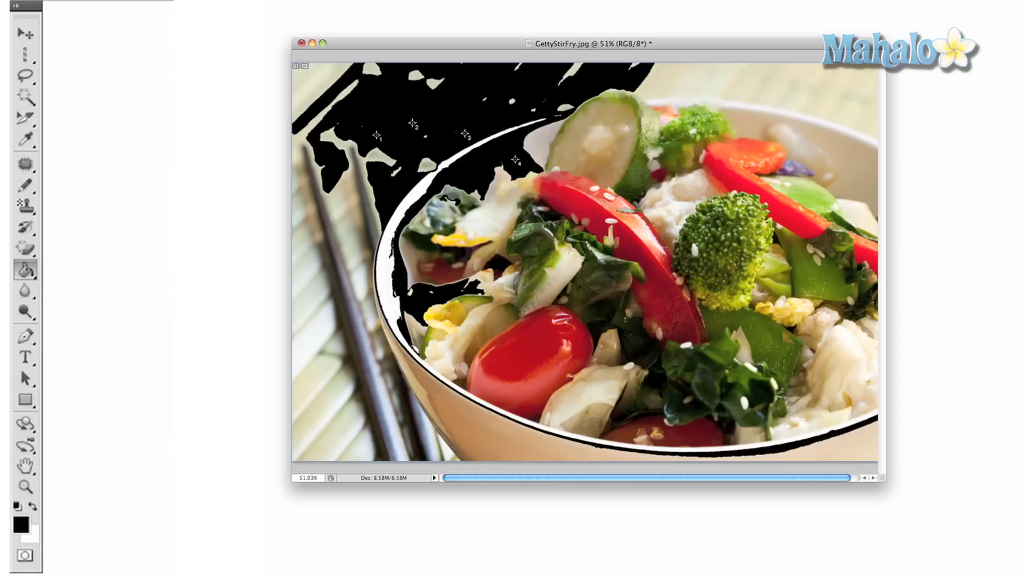
{"action": "key", "text": "super+z"}
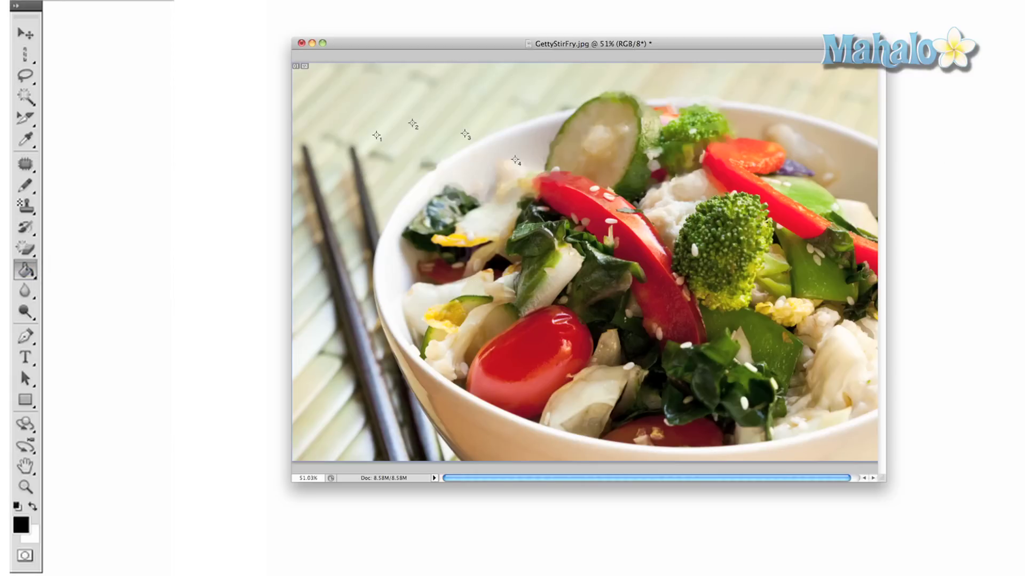
{"action": "left_click", "coordinate": [25, 291]}
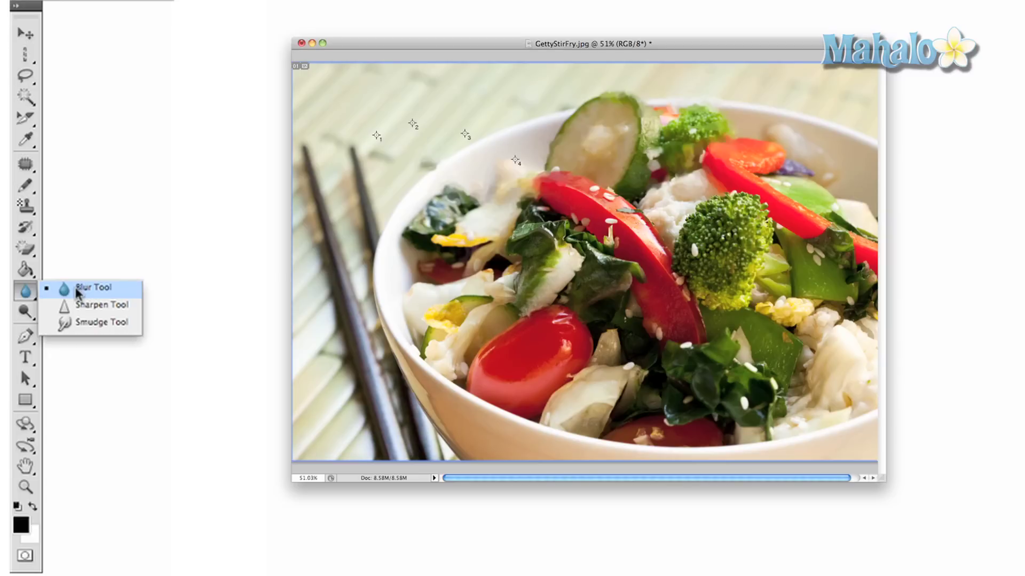
{"action": "left_click", "coordinate": [75, 287]}
{"action": "left_click", "coordinate": [25, 312]}
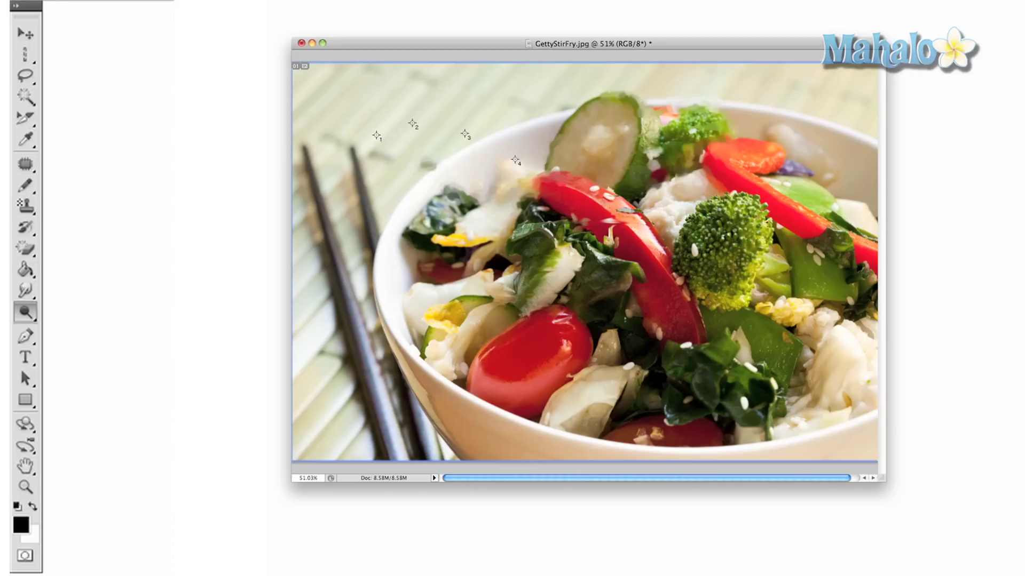
Draw a curved pen path, then type a person's name as text over the bowl.
{"action": "left_click", "coordinate": [25, 336]}
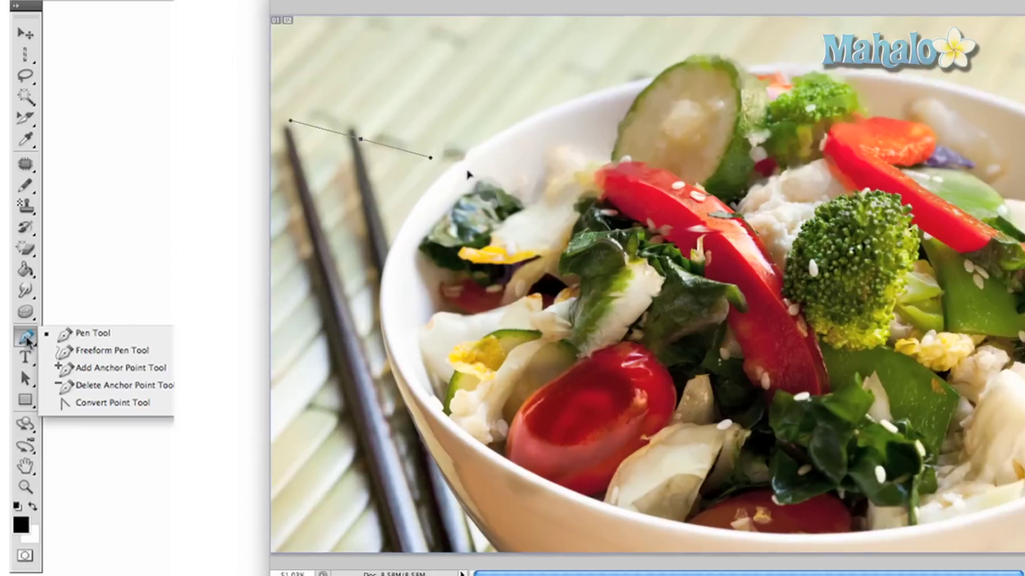
{"action": "left_click_drag", "start_coordinate": [363, 120], "coordinate": [563, 296]}
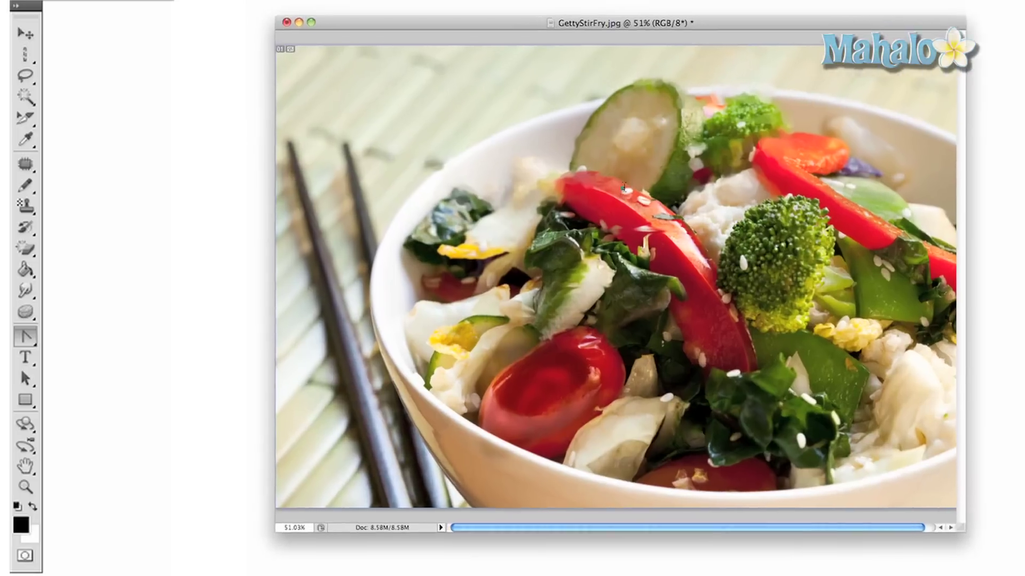
{"action": "left_click", "coordinate": [25, 359]}
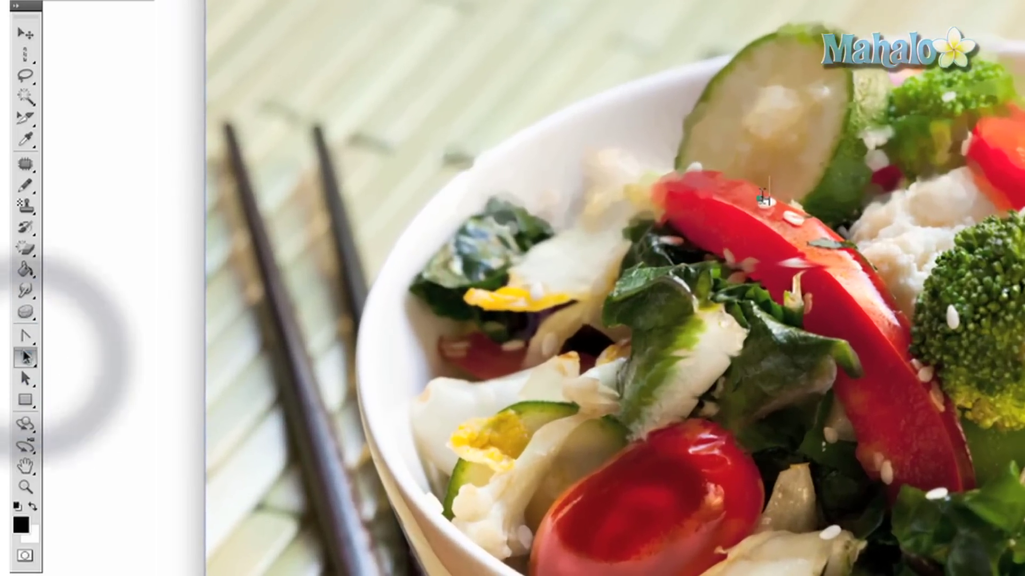
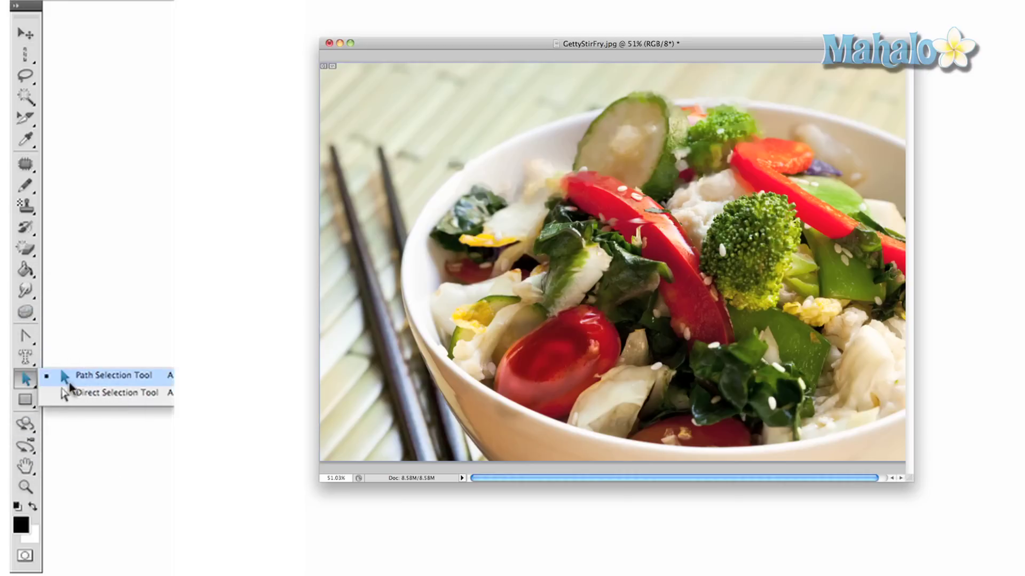
Choose Path Selection, switch to the Polygon tool, and show the 3D object rotate options.
{"action": "left_click", "coordinate": [69, 380]}
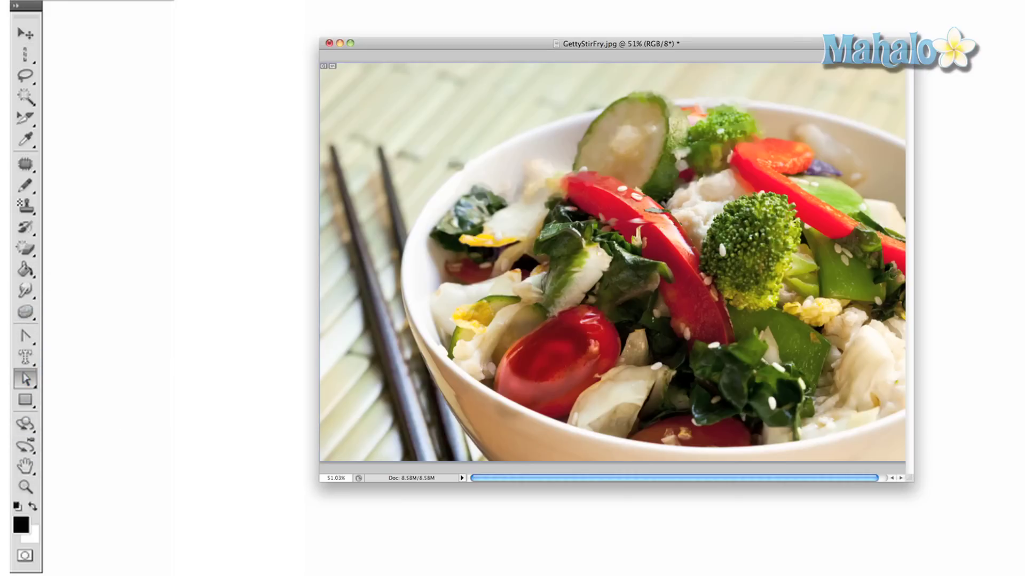
{"action": "left_click_drag", "start_coordinate": [25, 399], "coordinate": [69, 397]}
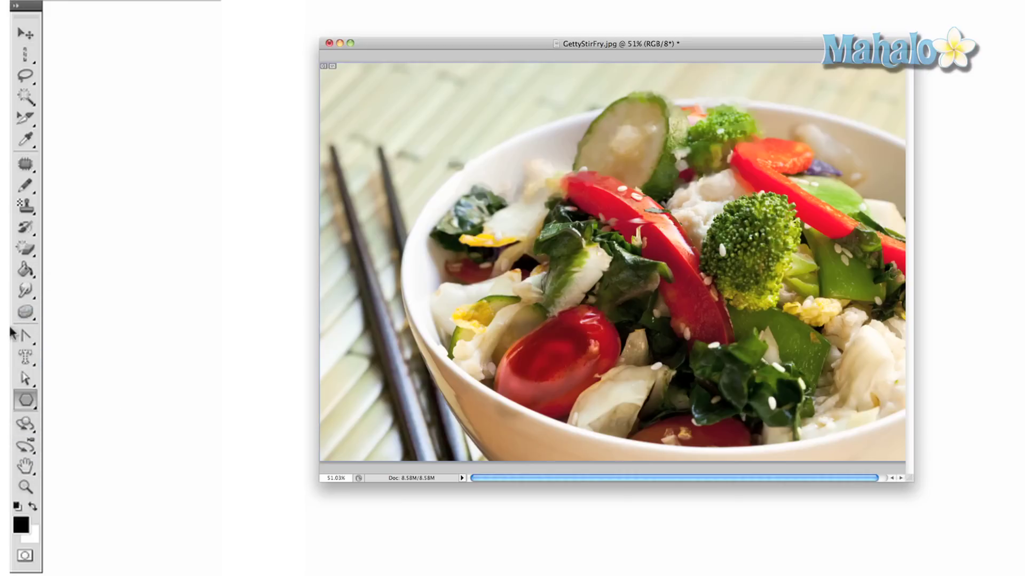
{"action": "left_click", "coordinate": [29, 423]}
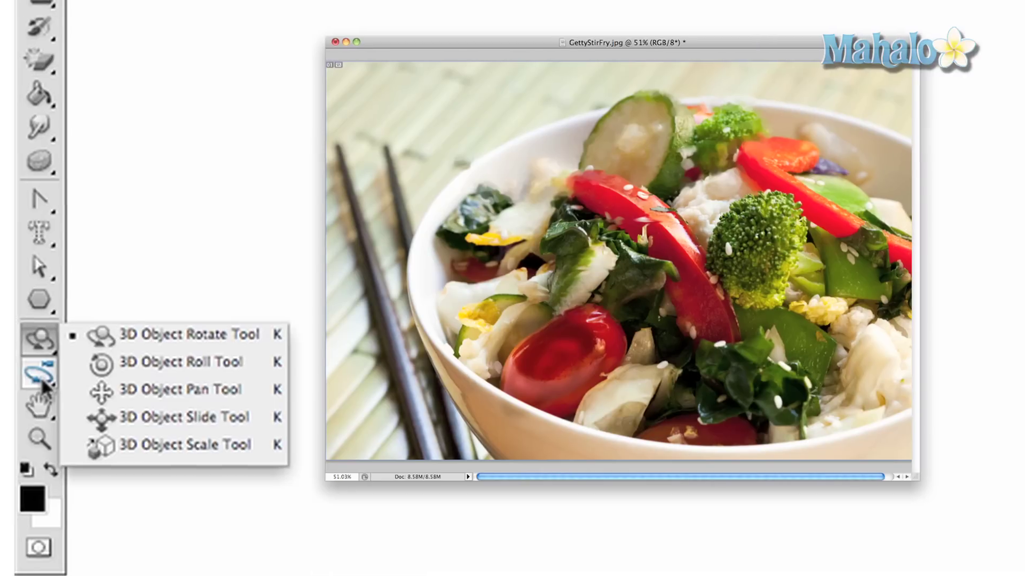
Show the 3D camera options, then with the Hand tool zoom into the photo and pan across it.
{"action": "left_click", "coordinate": [34, 375]}
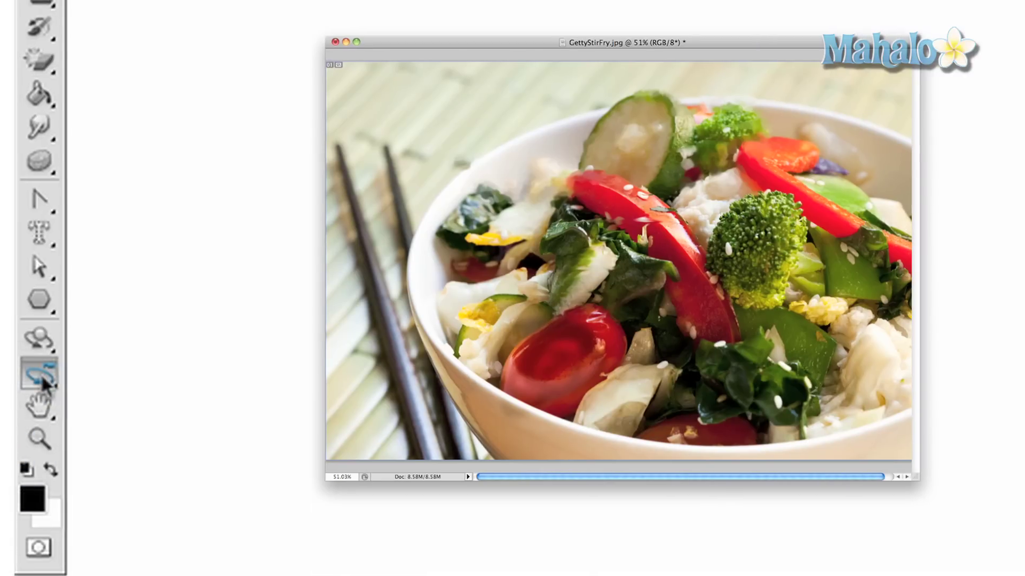
{"action": "left_click", "coordinate": [37, 377]}
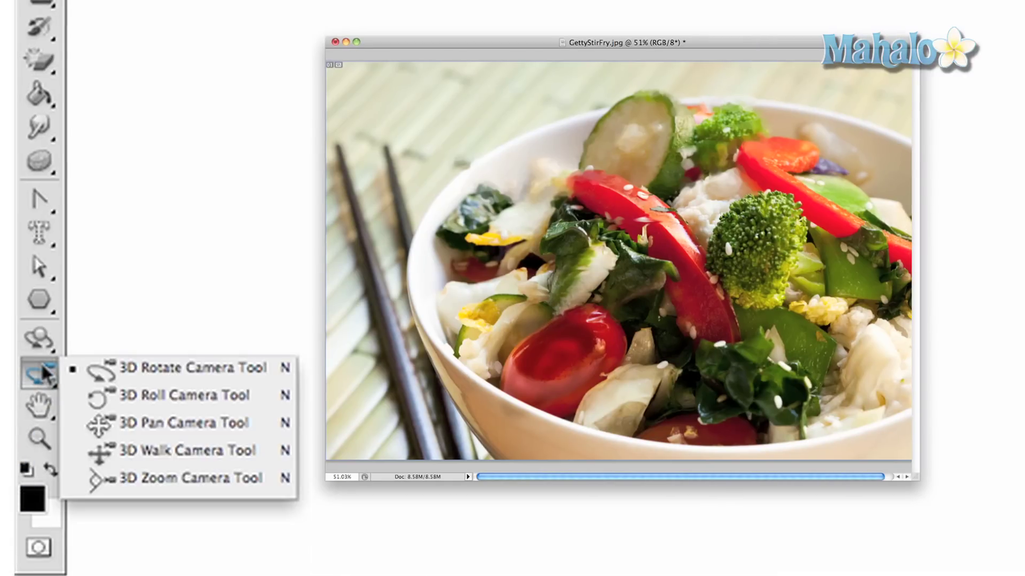
{"action": "left_click", "coordinate": [42, 406]}
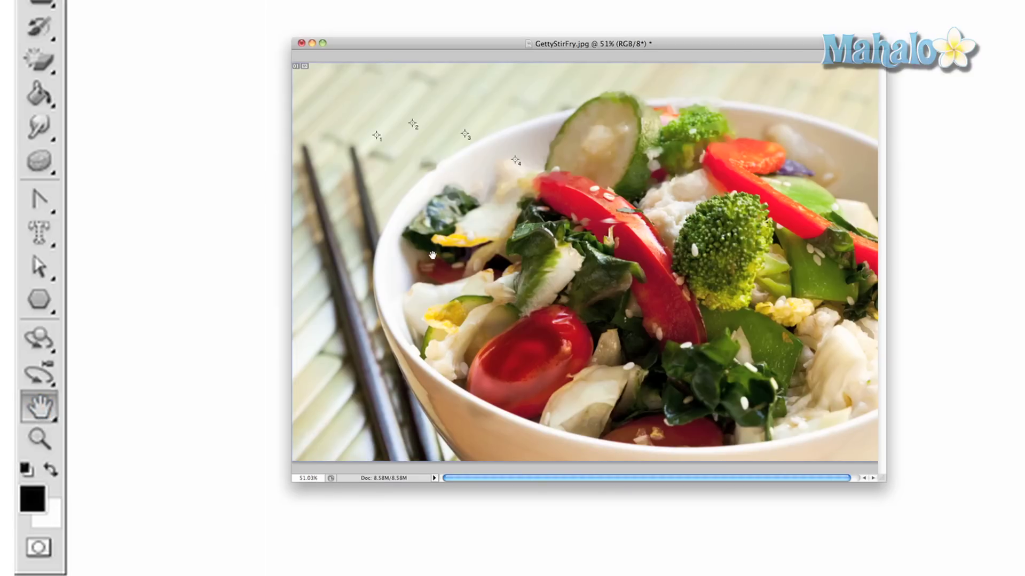
{"action": "left_click", "coordinate": [432, 255], "text": "super"}
{"action": "left_click_drag", "start_coordinate": [470, 256], "coordinate": [467, 232]}
View the photo at 100%, zoom back out to about half size, then pick the Eyedropper.
{"action": "key", "text": "z"}
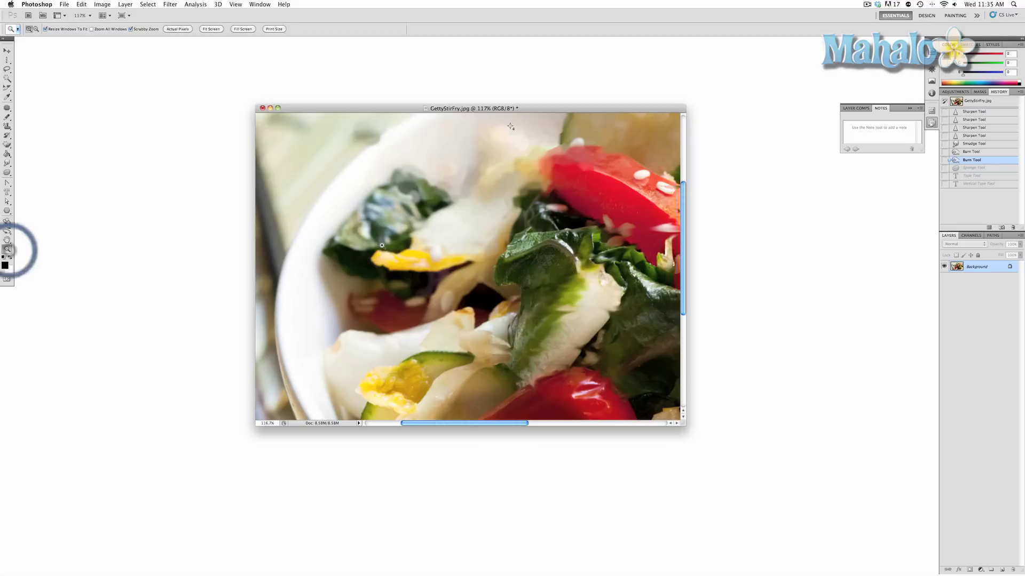
{"action": "left_click", "coordinate": [382, 246], "text": "alt"}
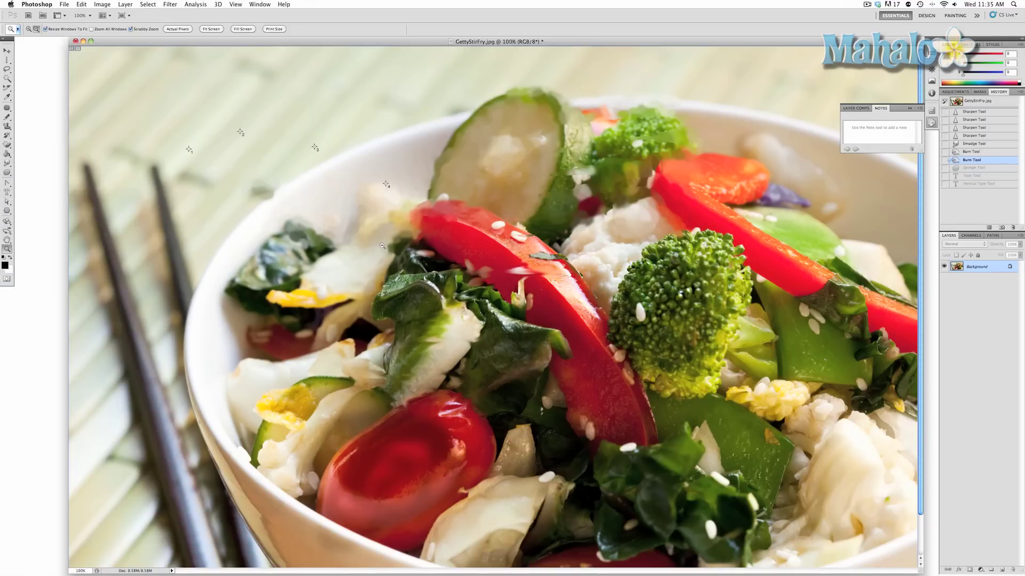
{"action": "left_click", "coordinate": [381, 246], "text": "alt"}
{"action": "left_click", "coordinate": [382, 245], "text": "alt"}
{"action": "left_click_drag", "start_coordinate": [375, 243], "coordinate": [380, 243]}
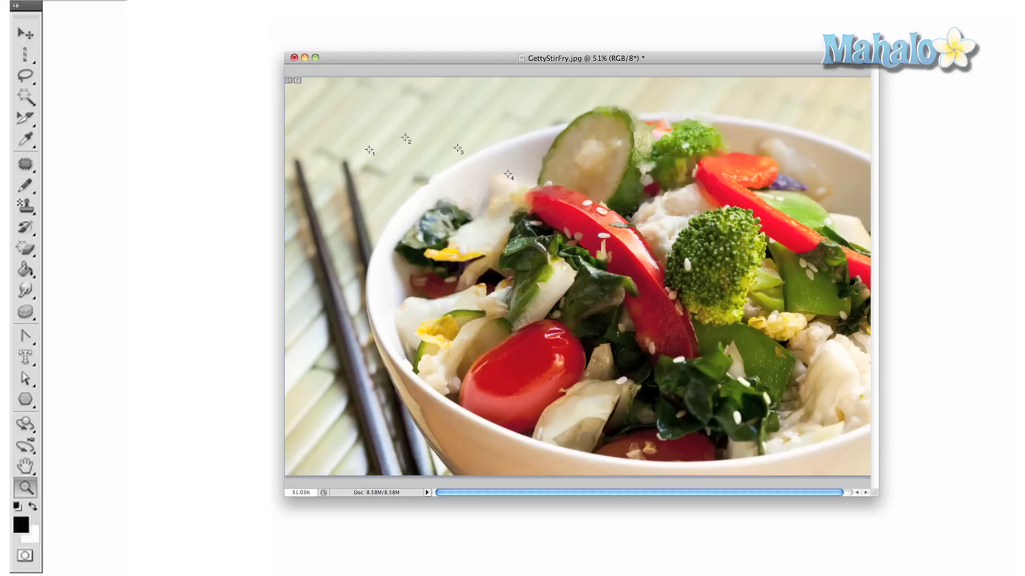
{"action": "key", "text": "i"}
Swap, then reset colours to black foreground and white background, and toggle Quick Mask mode on.
{"action": "left_click", "coordinate": [33, 506]}
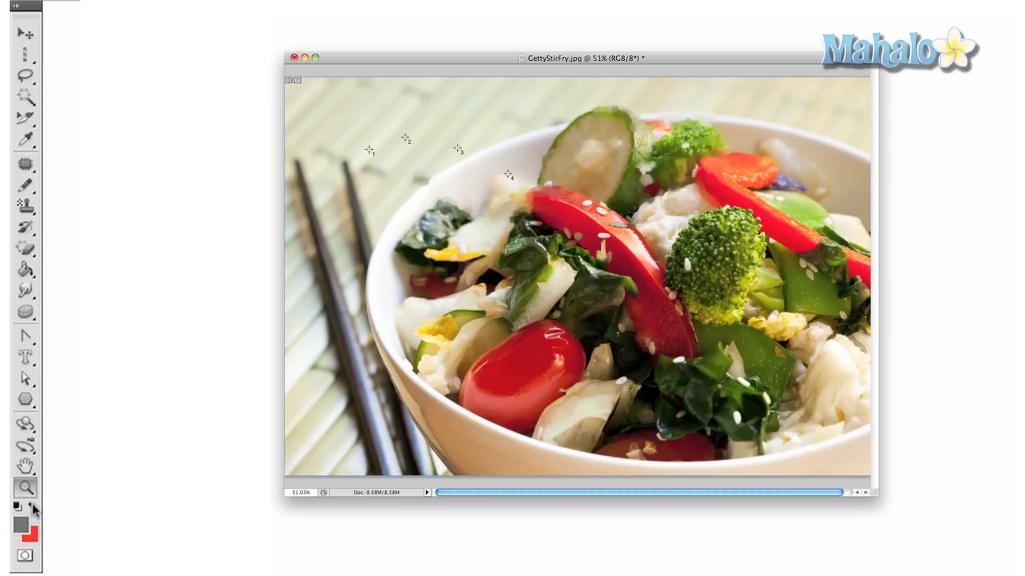
{"action": "key", "text": "d"}
{"action": "left_click", "coordinate": [23, 558]}
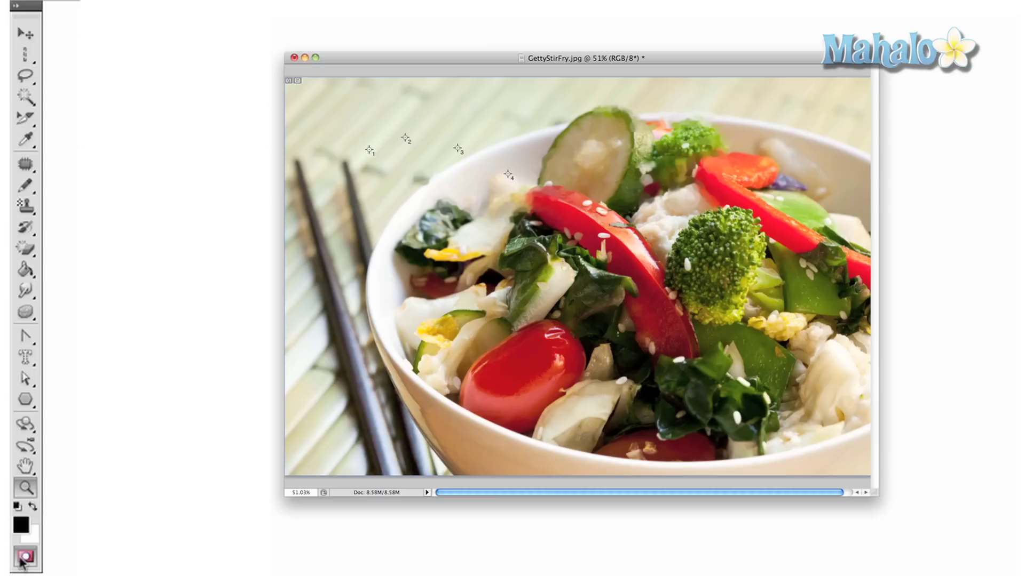
{"action": "left_click", "coordinate": [25, 557]}
{"action": "left_click", "coordinate": [25, 561]}
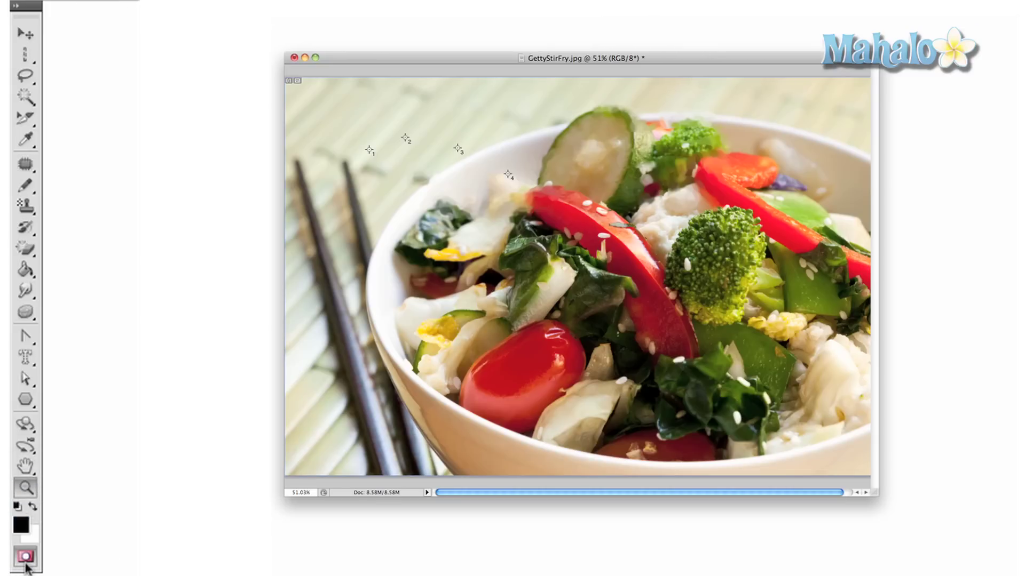